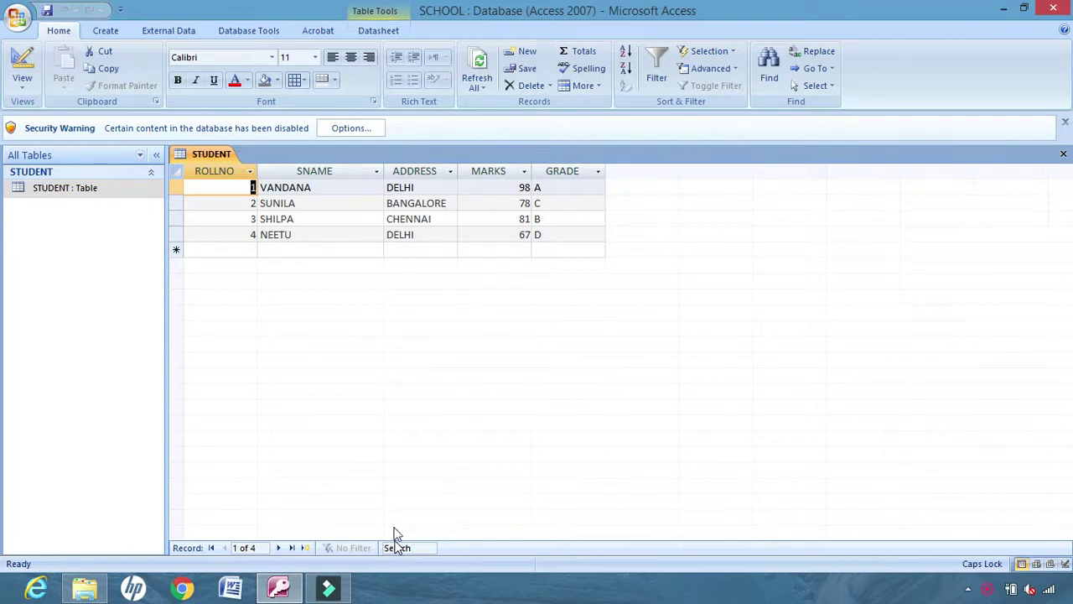
Switch the STUDENT table to Design view to show the fields ROLLNO through GRADE
{"action": "left_click", "coordinate": [24, 86]}
{"action": "left_click", "coordinate": [80, 221]}
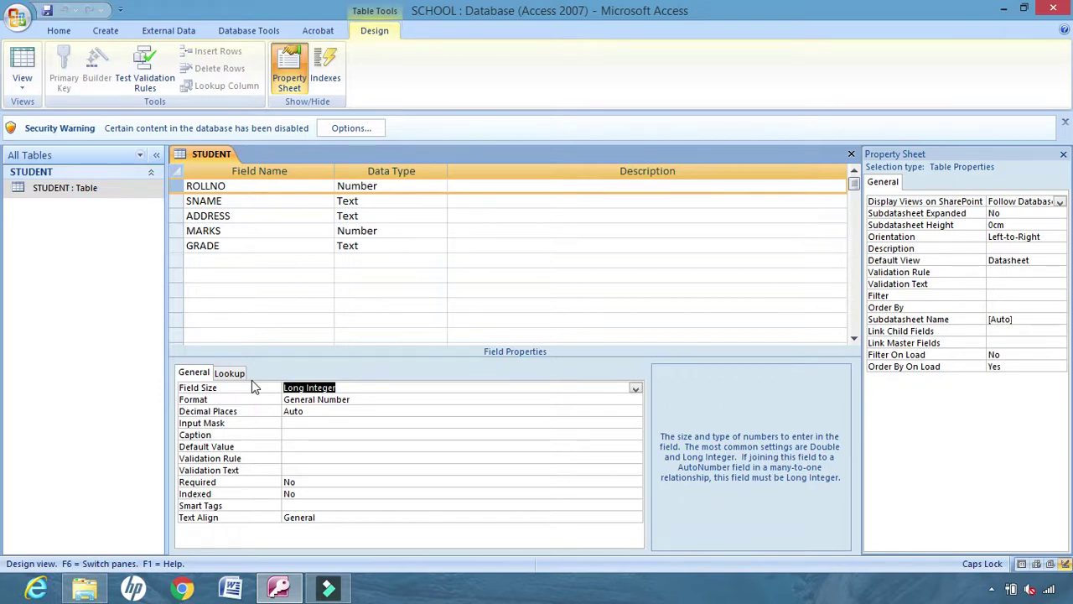
{"action": "left_click", "coordinate": [636, 389]}
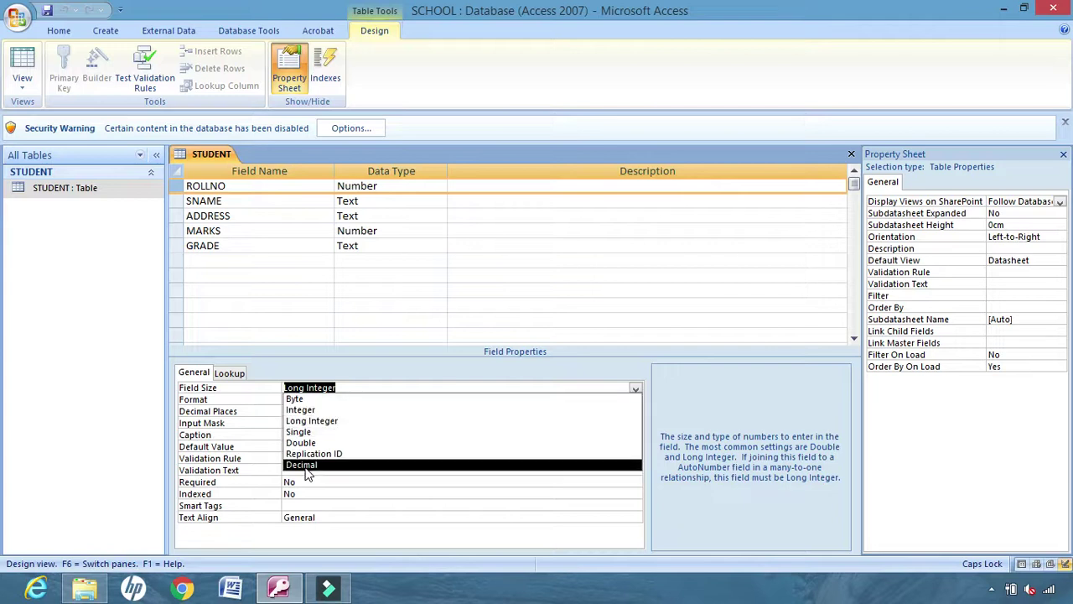
{"action": "left_click", "coordinate": [312, 424]}
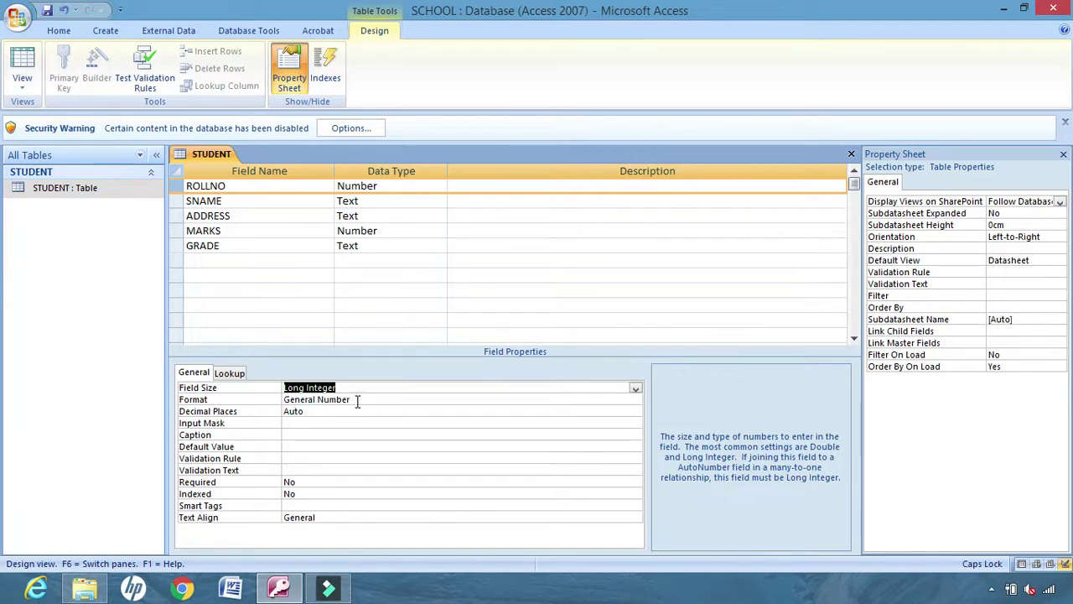
{"action": "left_click", "coordinate": [357, 400]}
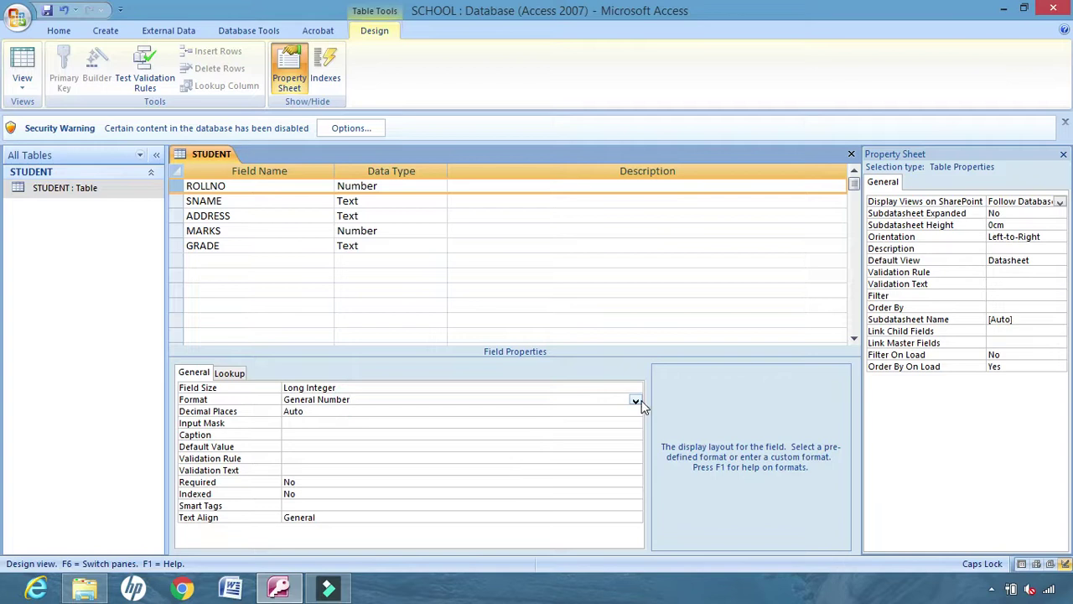
{"action": "left_click", "coordinate": [635, 401]}
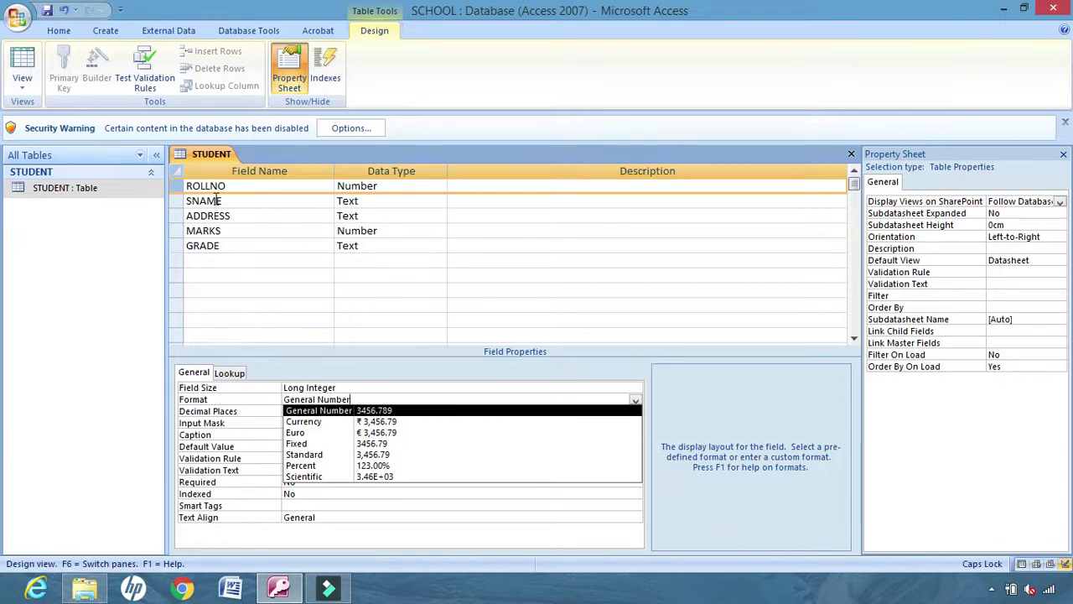
{"action": "left_click", "coordinate": [347, 411]}
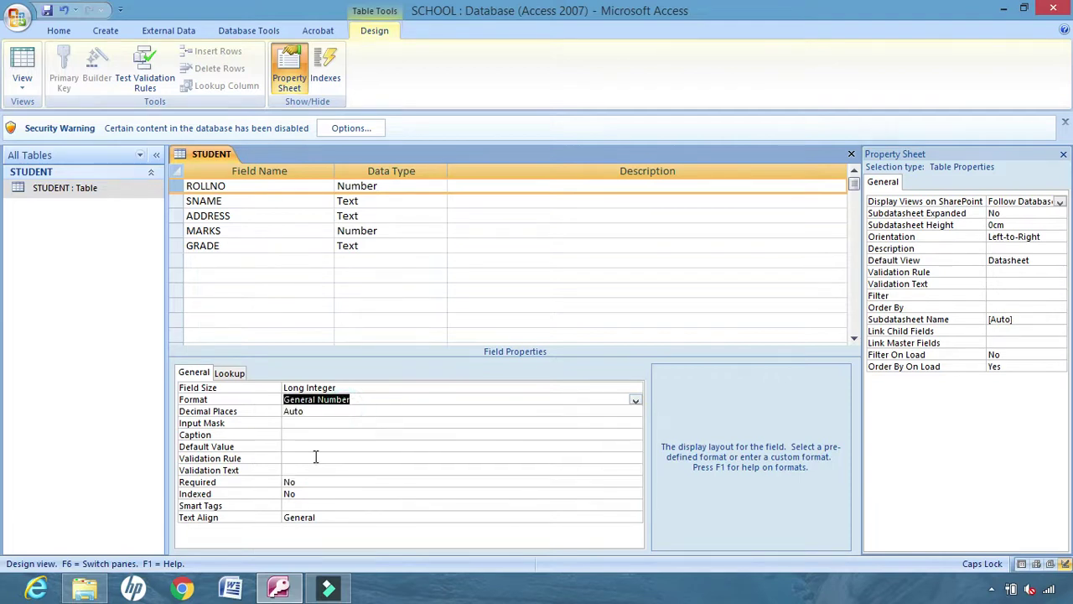
{"action": "left_click", "coordinate": [310, 412]}
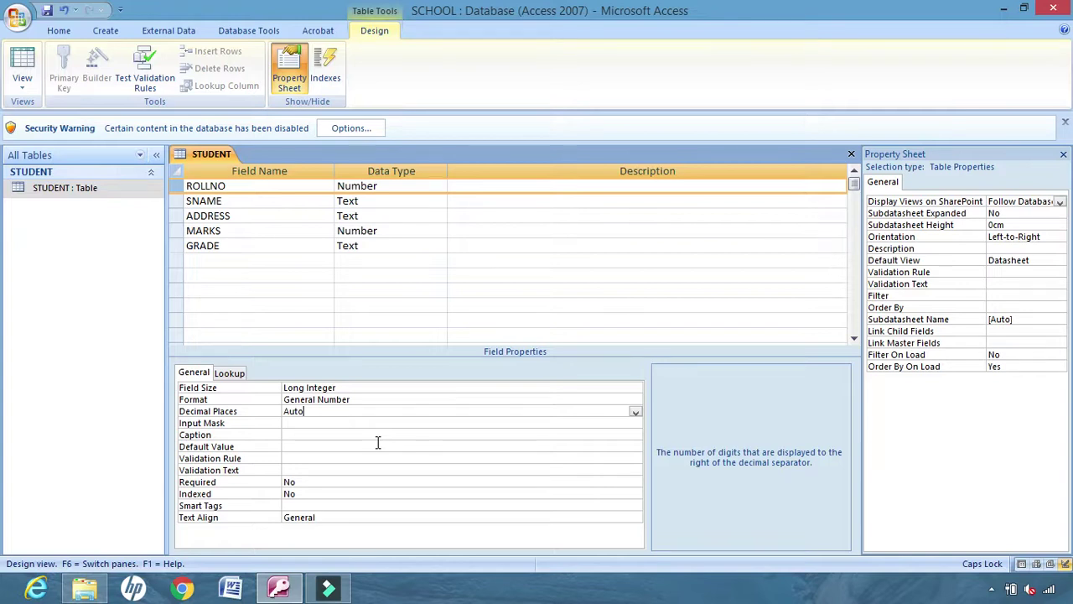
{"action": "left_click", "coordinate": [636, 414]}
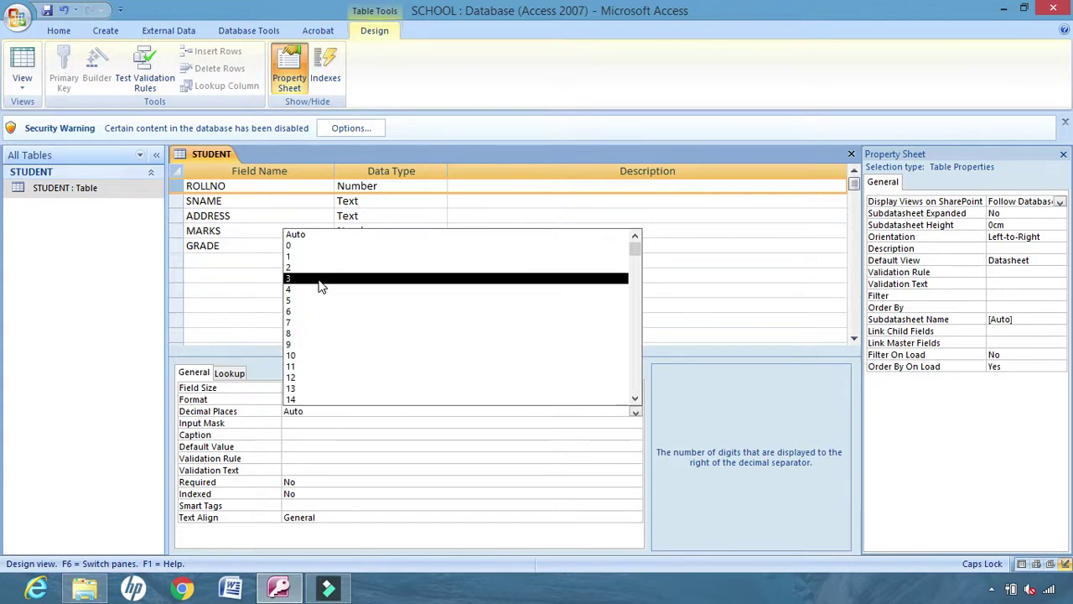
{"action": "left_click", "coordinate": [311, 234]}
{"action": "left_click", "coordinate": [302, 423]}
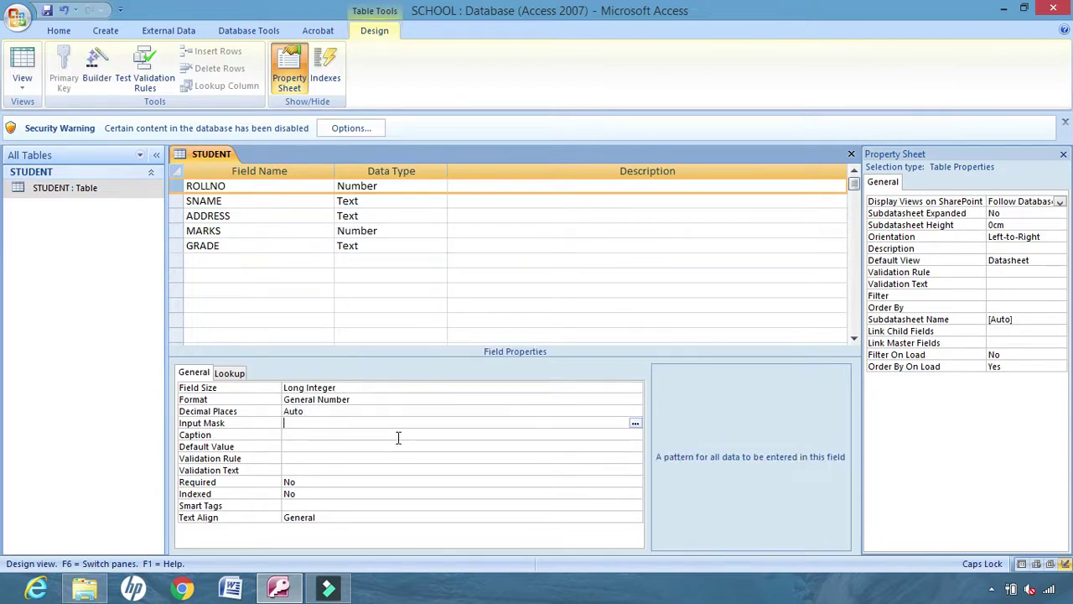
Add a sixth field named PSWRD with the Text data type below GRADE
{"action": "left_click", "coordinate": [199, 264]}
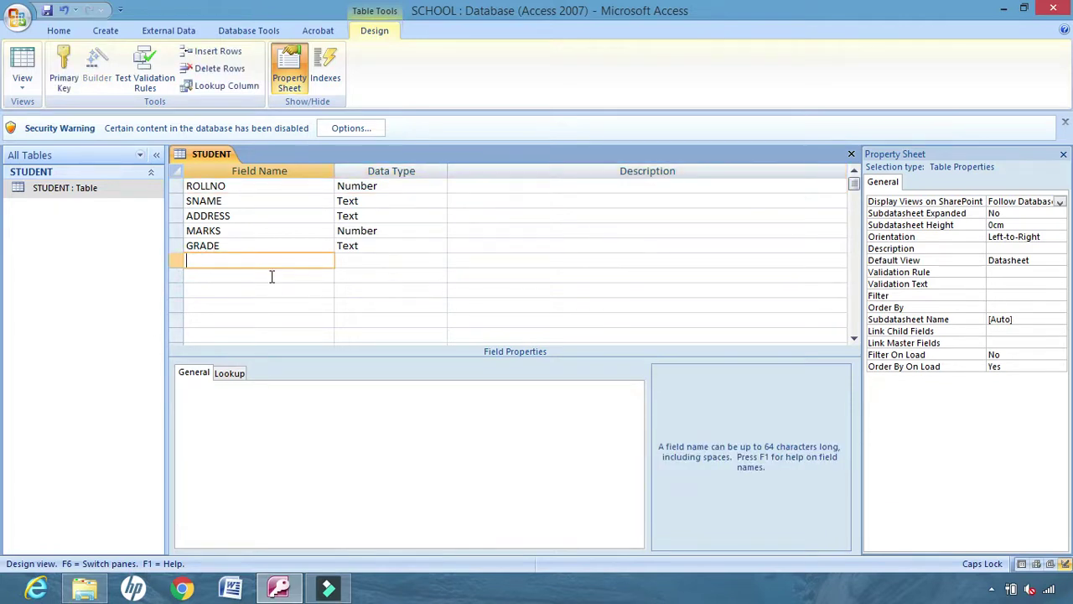
{"action": "type", "text": "PA"}
{"action": "type", "text": "SS"}
{"action": "type", "text": "WRD"}
{"action": "key", "text": "BackSpace"}
{"action": "key", "text": "BackSpace"}
{"action": "key", "text": "BackSpace"}
{"action": "key", "text": "BackSpace"}
{"action": "key", "text": "BackSpace"}
{"action": "key", "text": "BackSpace"}
{"action": "type", "text": "SWRD"}
{"action": "left_click", "coordinate": [358, 261]}
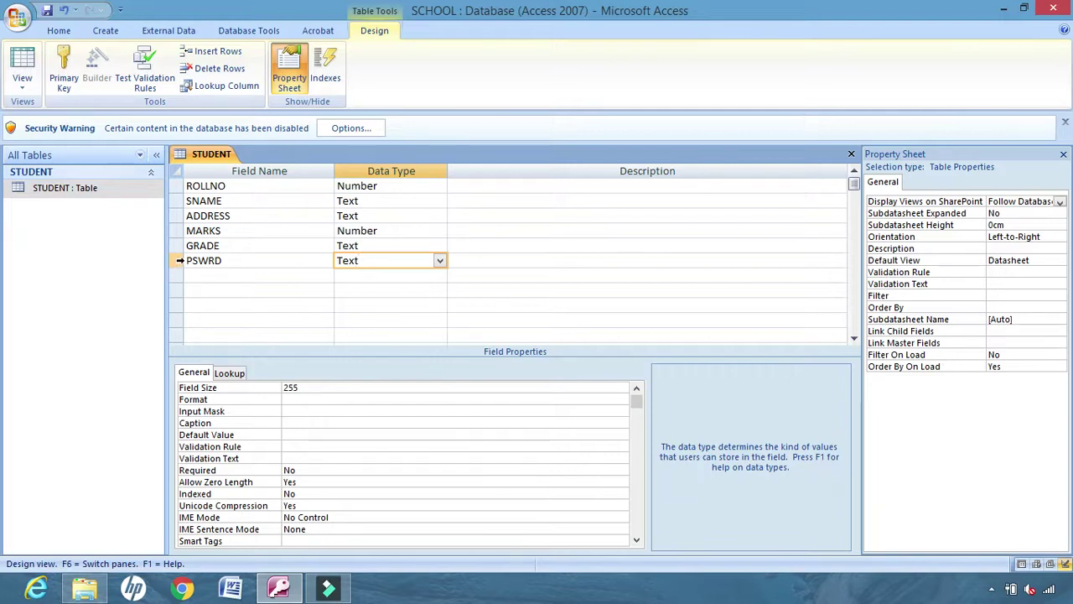
Apply the Password input mask to PSWRD with the Input Mask Wizard, saving the table when prompted
{"action": "left_click", "coordinate": [177, 261]}
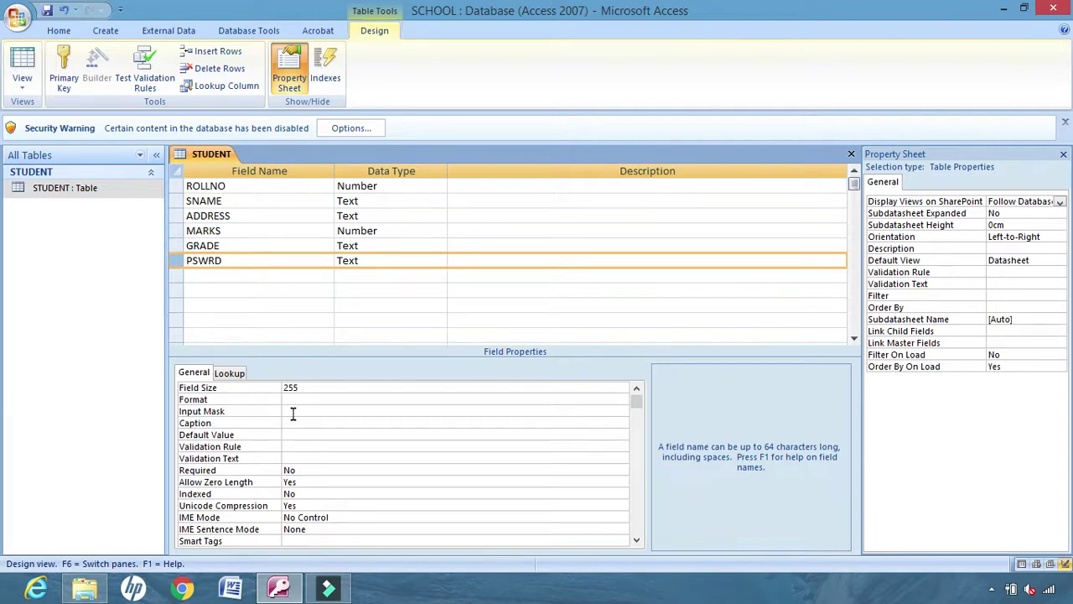
{"action": "left_click", "coordinate": [292, 410]}
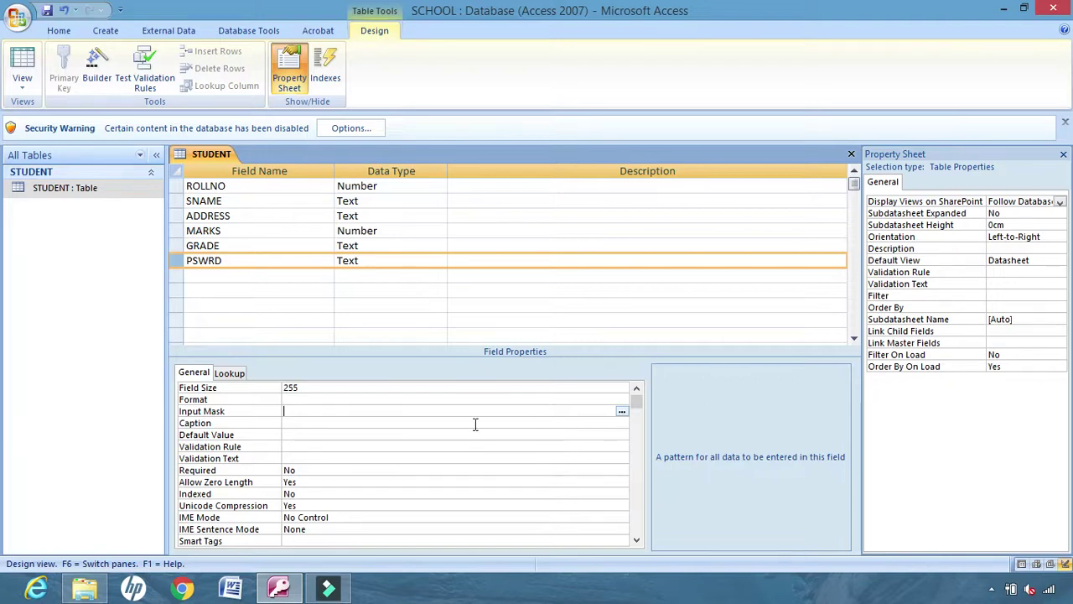
{"action": "left_click", "coordinate": [622, 410]}
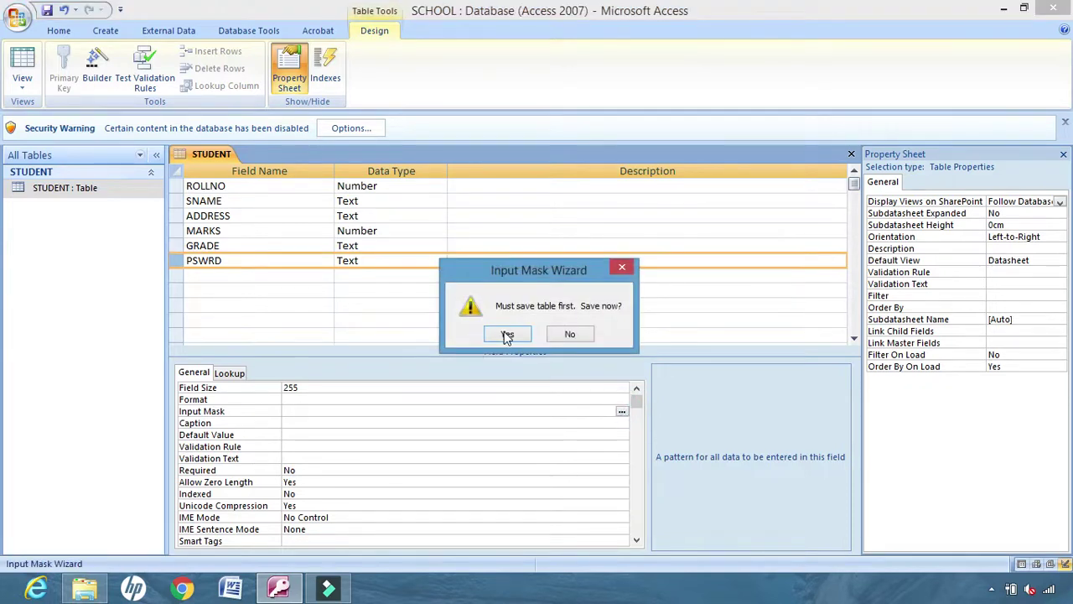
{"action": "left_click", "coordinate": [504, 331]}
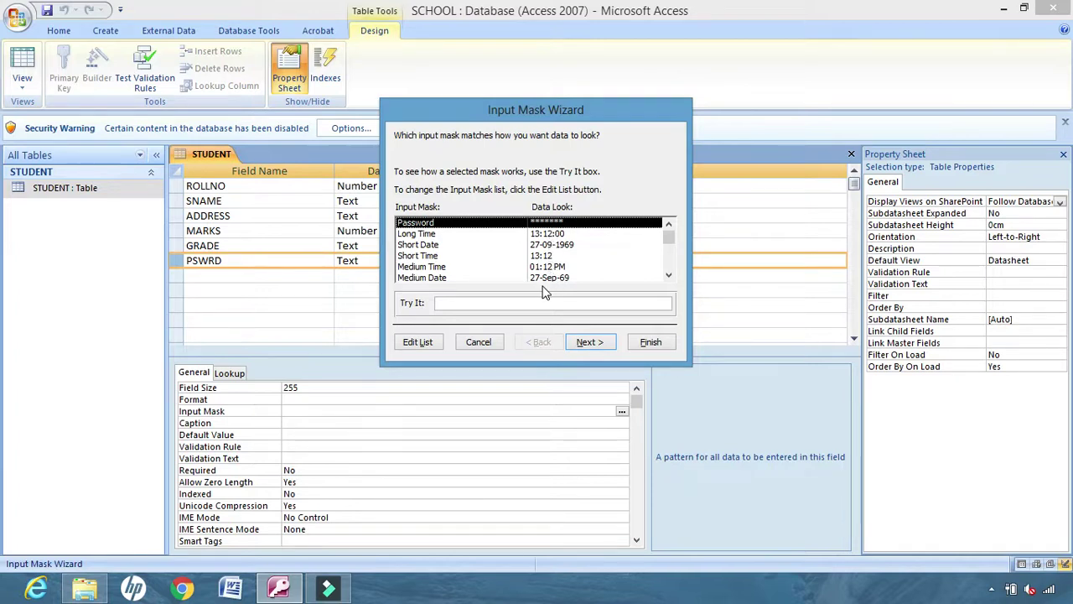
{"action": "left_click", "coordinate": [590, 342]}
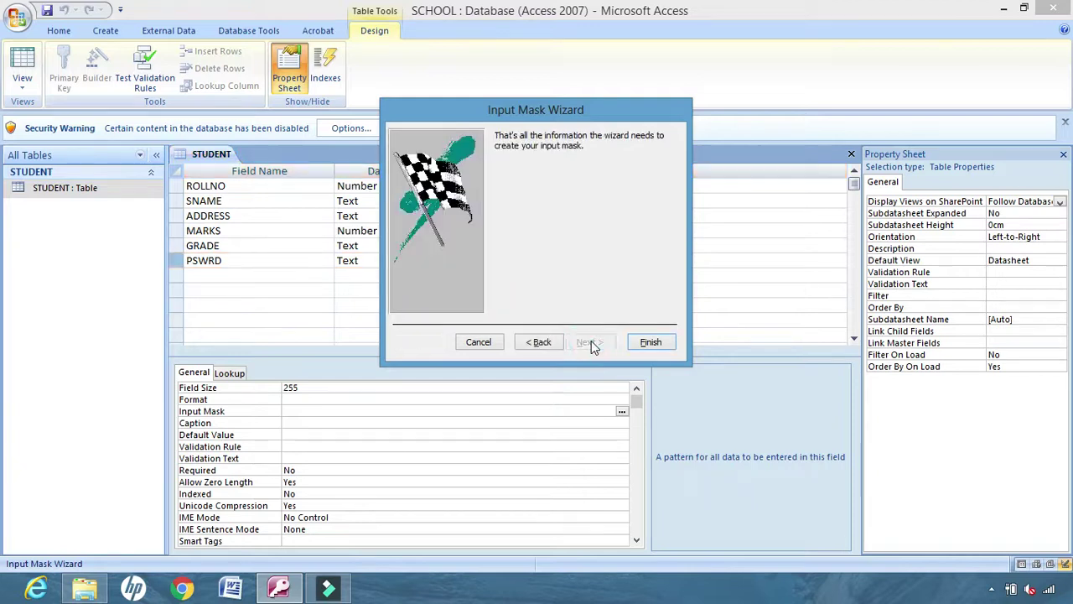
{"action": "left_click", "coordinate": [651, 342]}
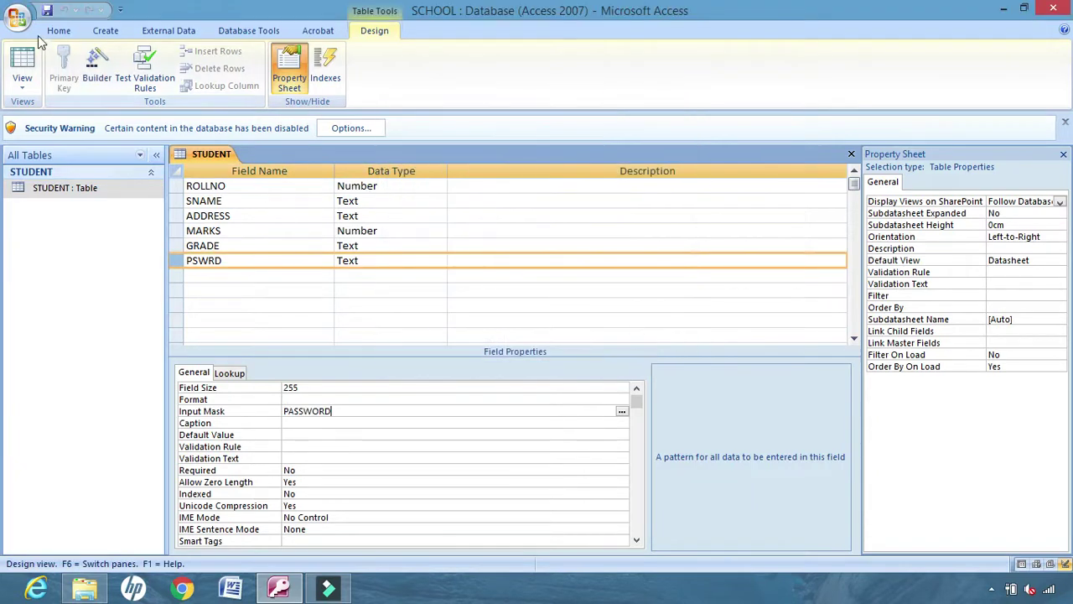
In Datasheet view, type a password into record 1's PSWRD cell, then return to Design view
{"action": "left_click", "coordinate": [22, 84]}
{"action": "left_click", "coordinate": [55, 112]}
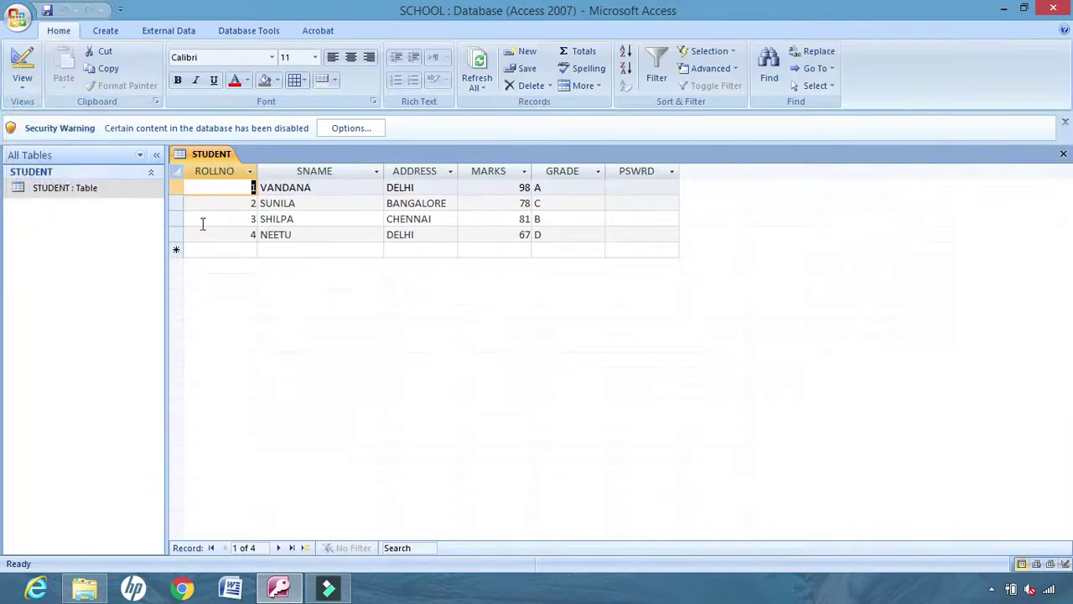
{"action": "left_click", "coordinate": [626, 189]}
{"action": "type", "text": "12345"}
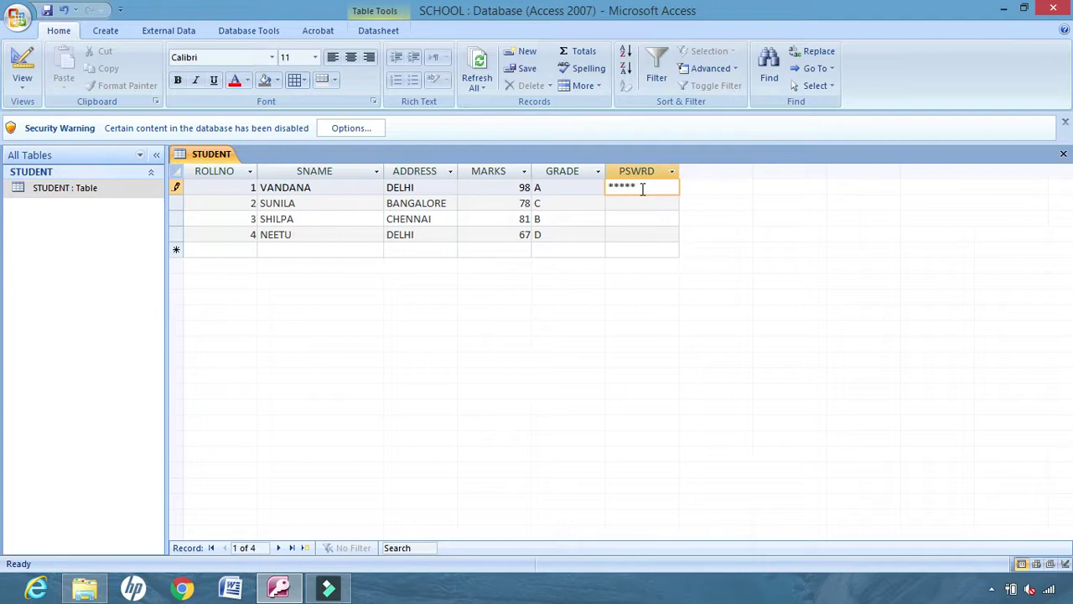
{"action": "left_click", "coordinate": [21, 84]}
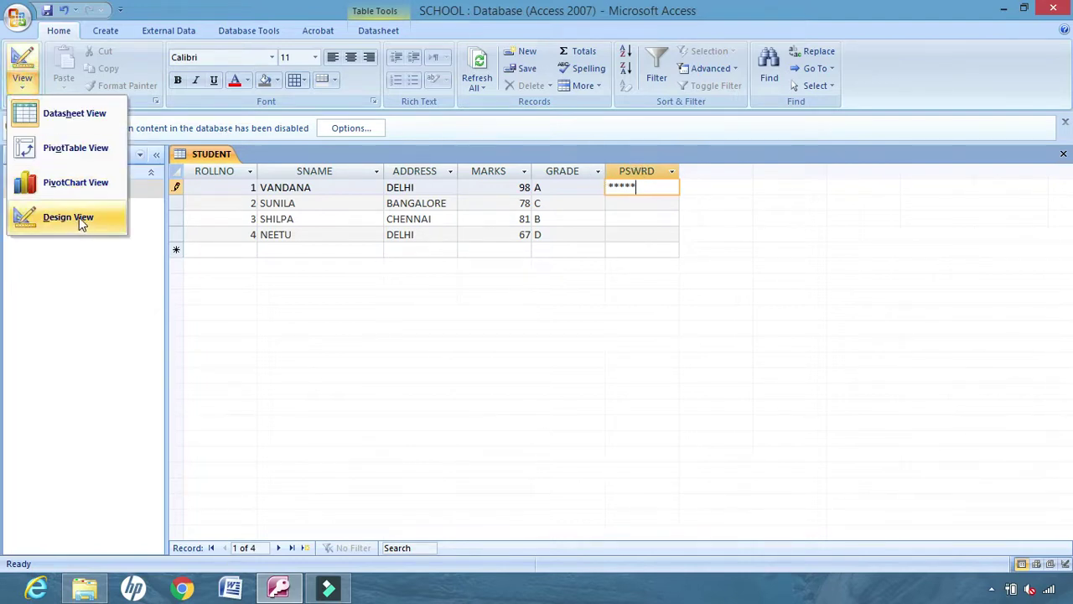
{"action": "left_click", "coordinate": [79, 217]}
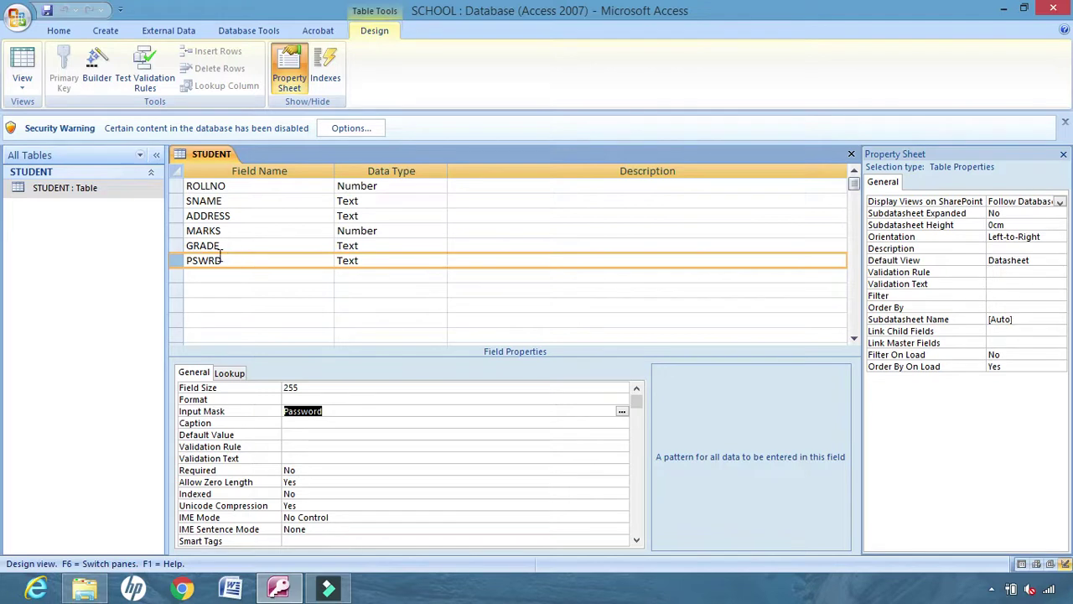
Set PSWRD's caption to PASSWORD, save, and check the column heading in Datasheet view
{"action": "left_click", "coordinate": [285, 422]}
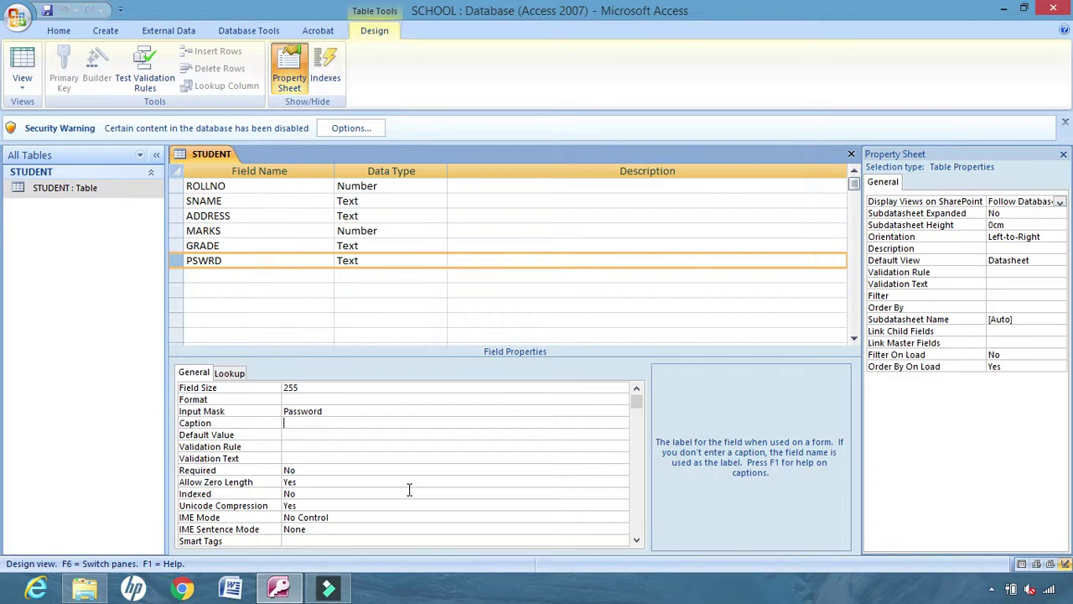
{"action": "key", "text": "Caps_Lock"}
{"action": "type", "text": "PASSWORD"}
{"action": "left_click", "coordinate": [48, 14]}
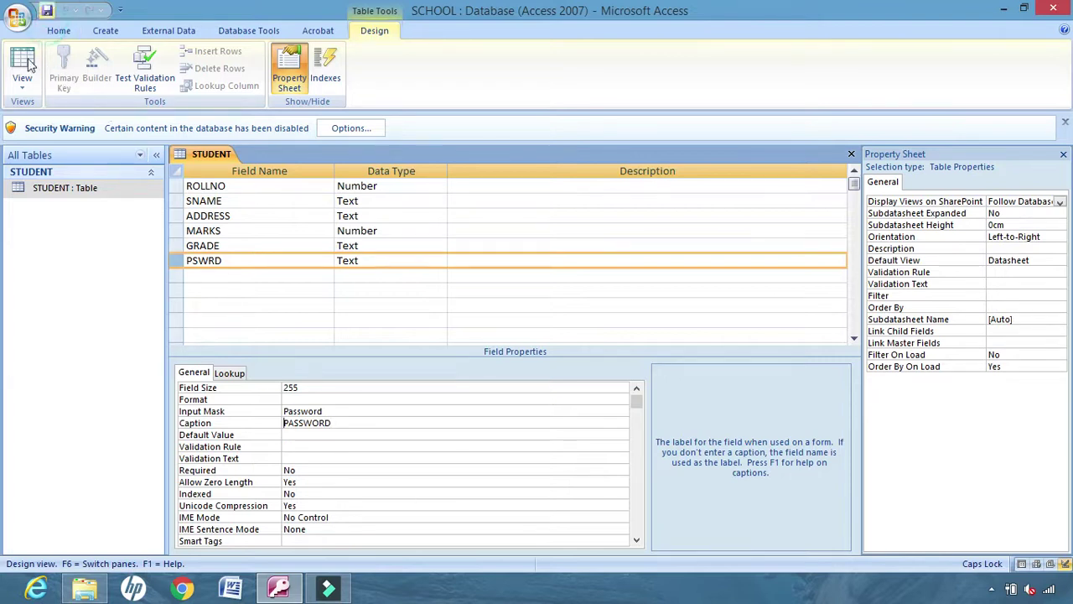
{"action": "left_click", "coordinate": [21, 79]}
{"action": "left_click", "coordinate": [74, 115]}
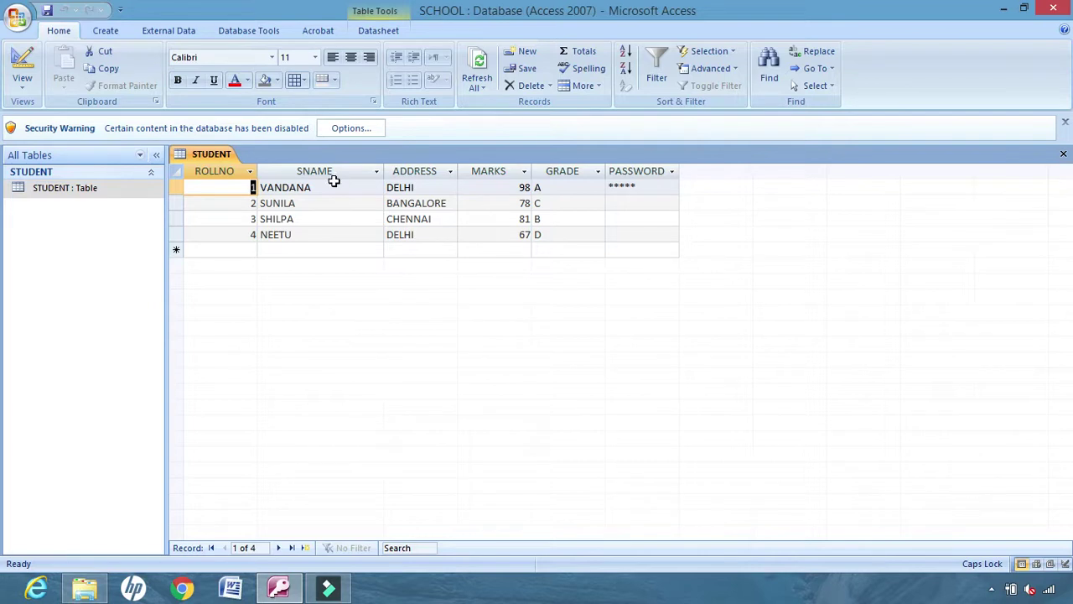
Go back to Design view and select the SNAME field's Caption property
{"action": "left_click", "coordinate": [24, 84]}
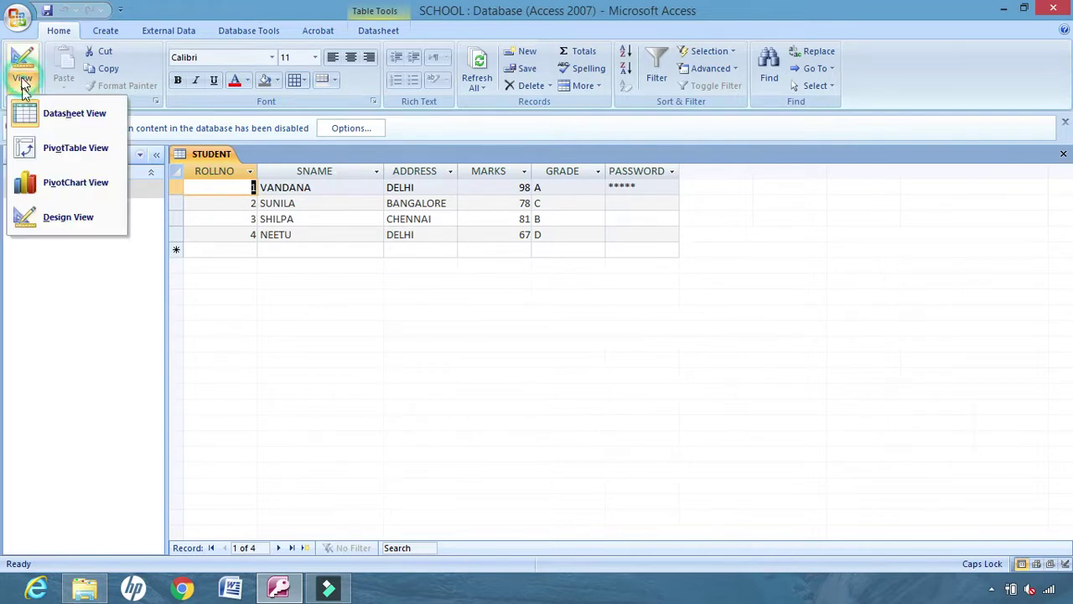
{"action": "left_click", "coordinate": [80, 217]}
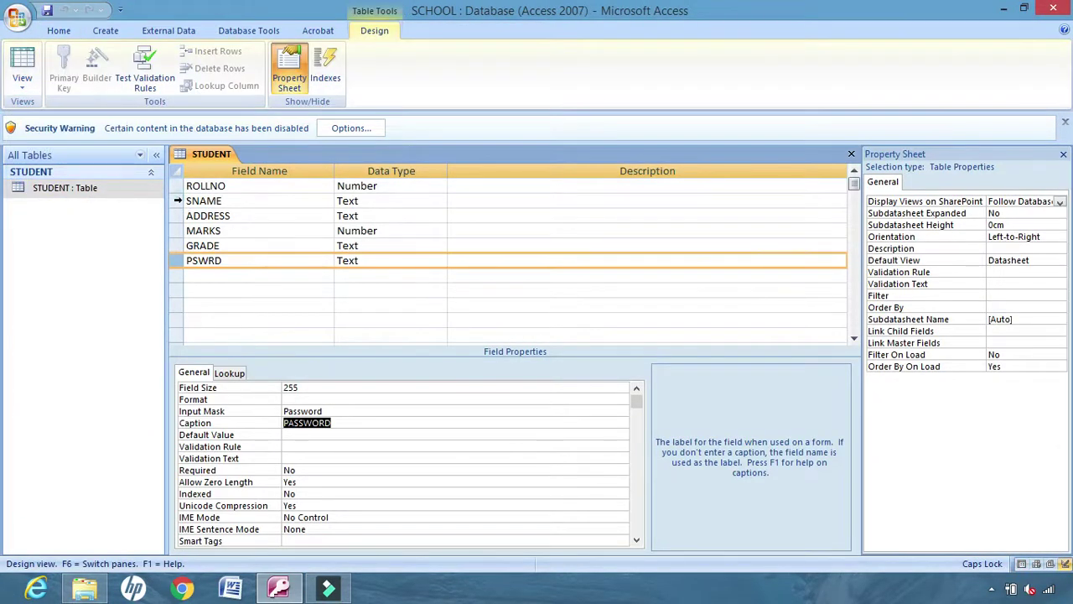
{"action": "left_click", "coordinate": [178, 200]}
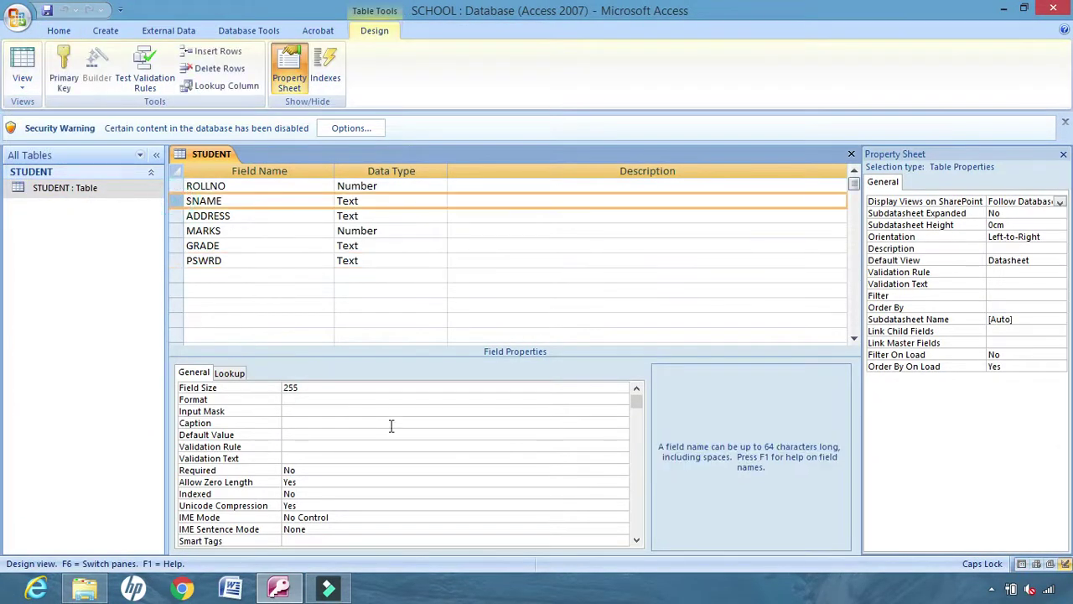
{"action": "left_click", "coordinate": [291, 422]}
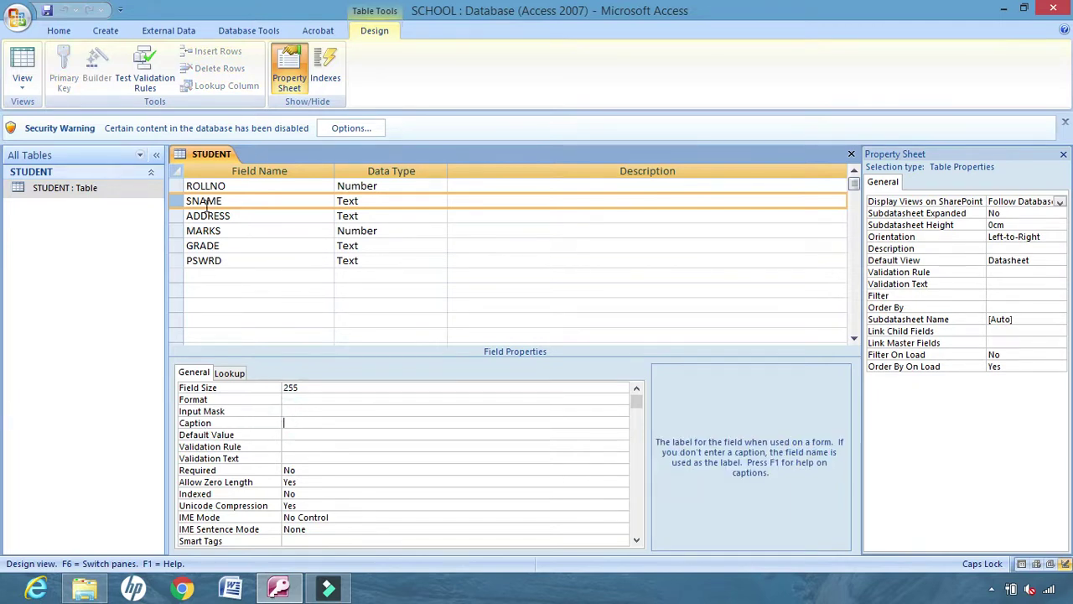
Set SNAME's caption to STUDENT NAME, save, and view the renamed column in Datasheet view
{"action": "type", "text": "STUDENT NAME"}
{"action": "left_click", "coordinate": [48, 10]}
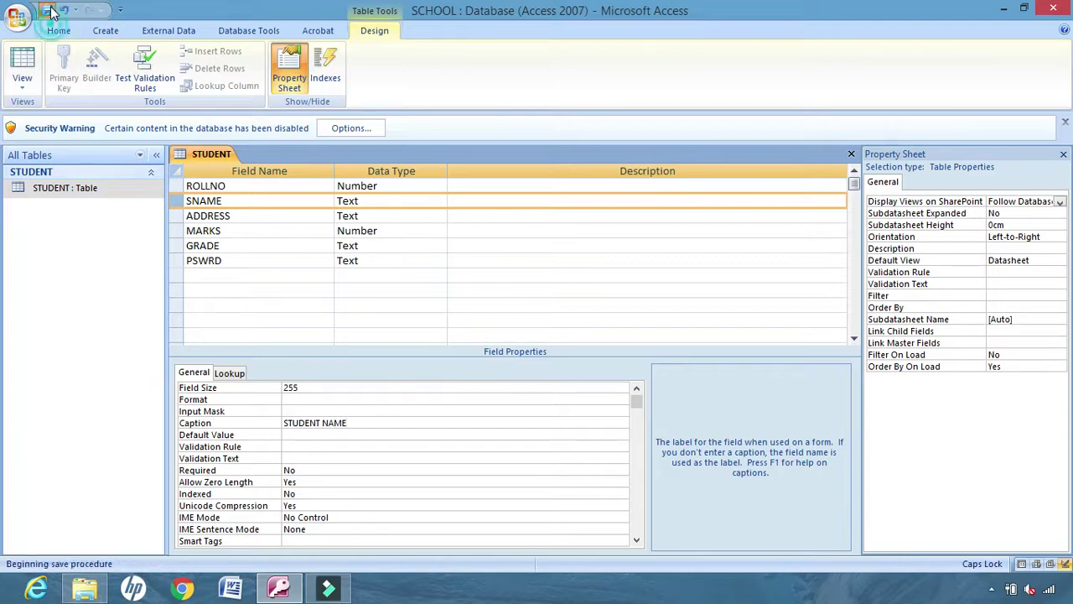
{"action": "left_click", "coordinate": [23, 84]}
{"action": "left_click", "coordinate": [75, 112]}
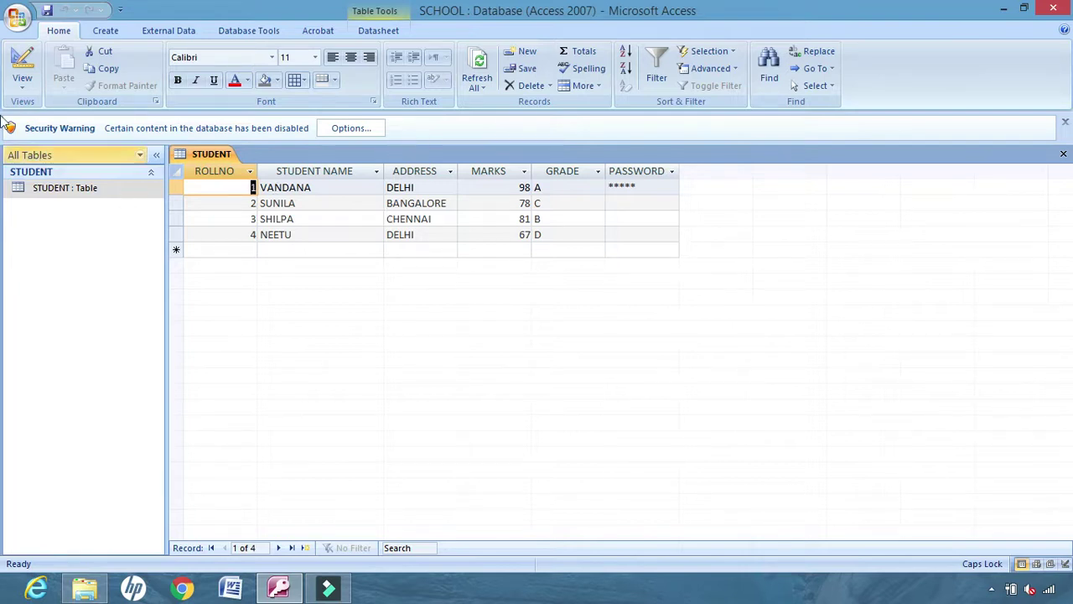
{"action": "left_click", "coordinate": [22, 85]}
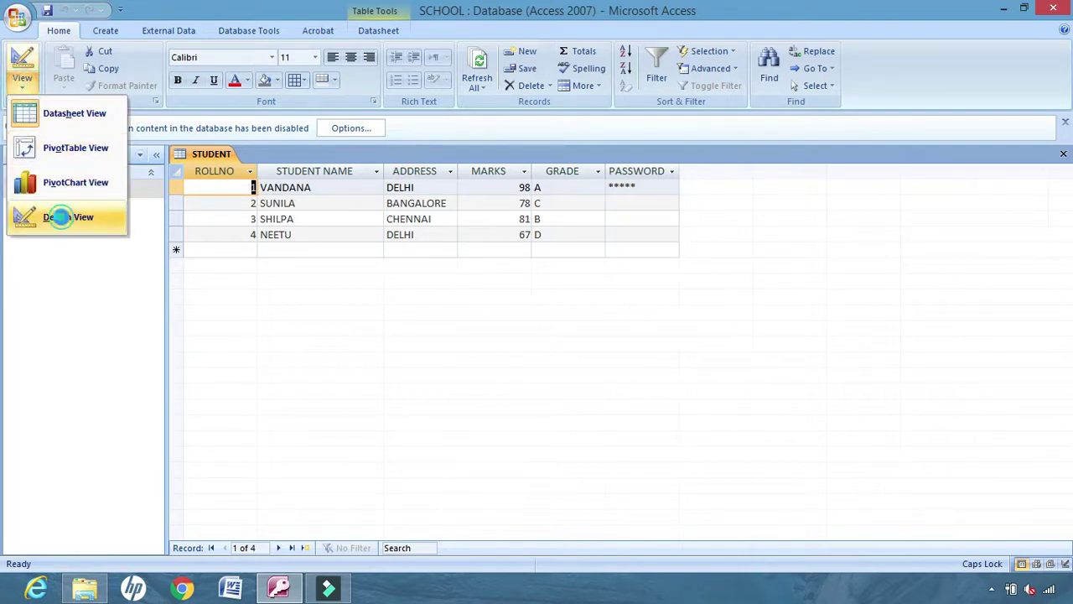
In Design view, give MARKS a Default Value of 0 and save the table
{"action": "left_click", "coordinate": [59, 216]}
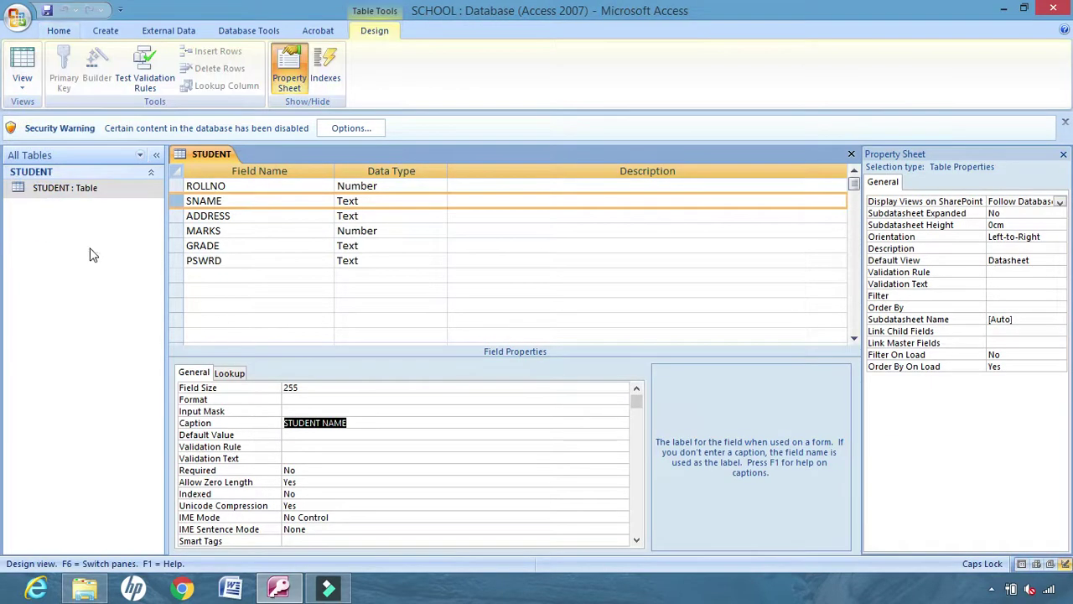
{"action": "left_click", "coordinate": [179, 231]}
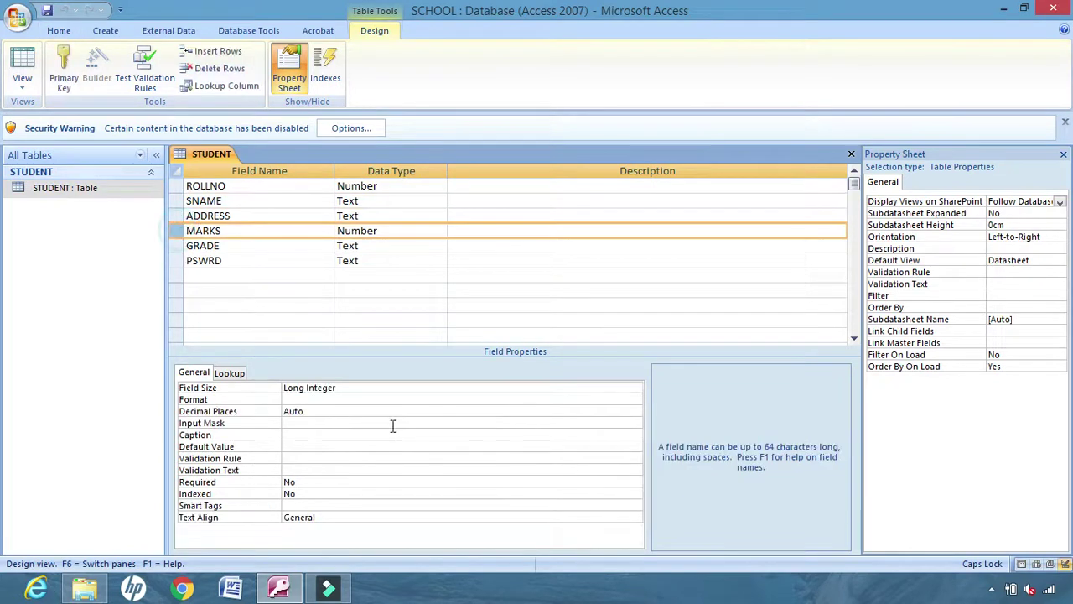
{"action": "left_click", "coordinate": [298, 446]}
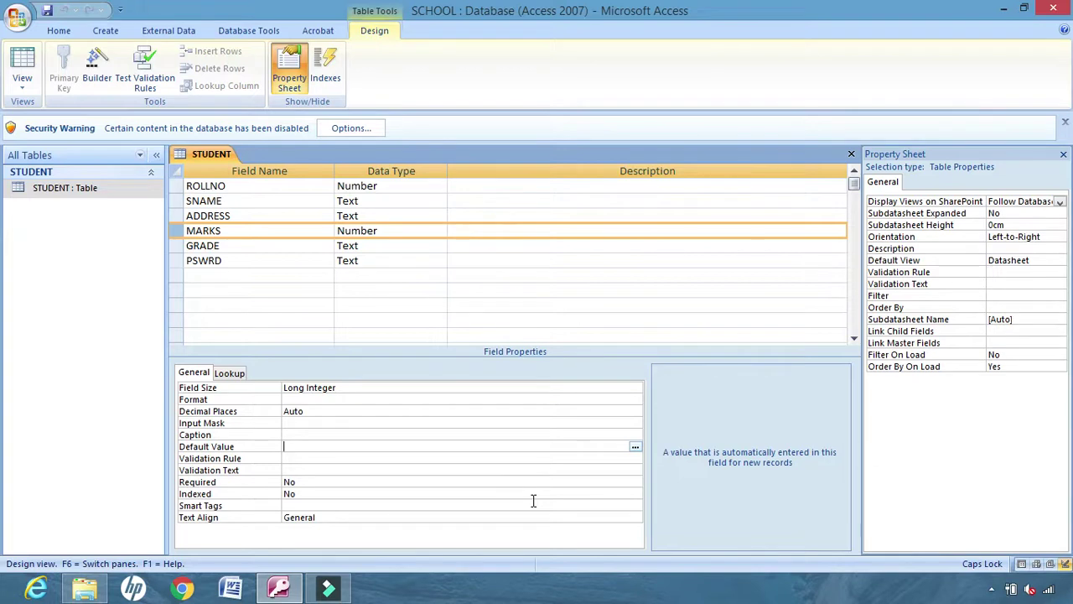
{"action": "type", "text": "0"}
{"action": "left_click", "coordinate": [22, 65]}
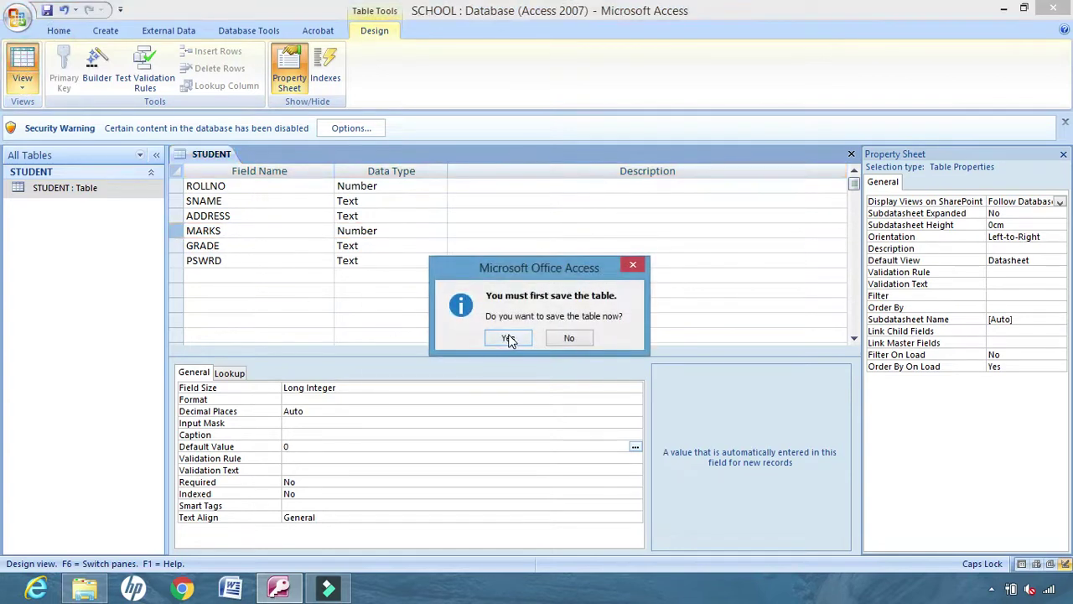
{"action": "left_click", "coordinate": [509, 338]}
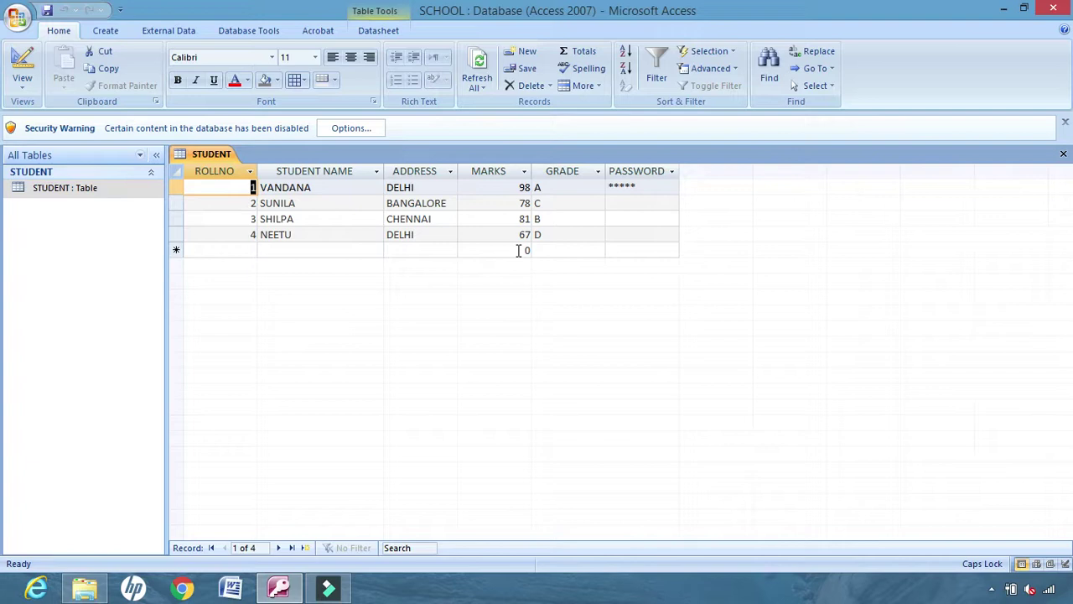
{"action": "left_click", "coordinate": [23, 89]}
{"action": "left_click", "coordinate": [68, 217]}
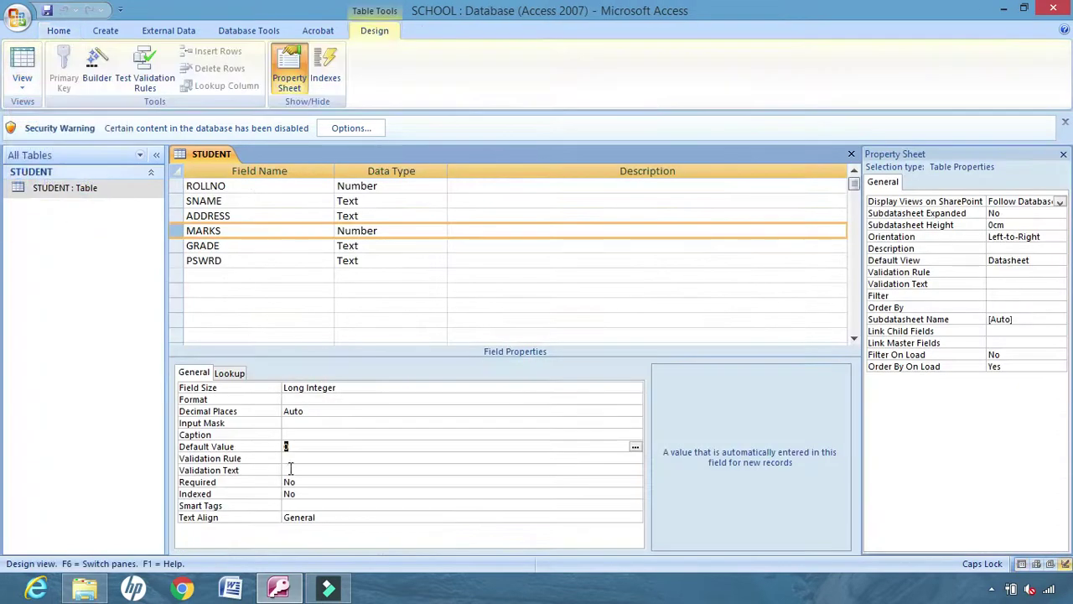
{"action": "left_click", "coordinate": [298, 457]}
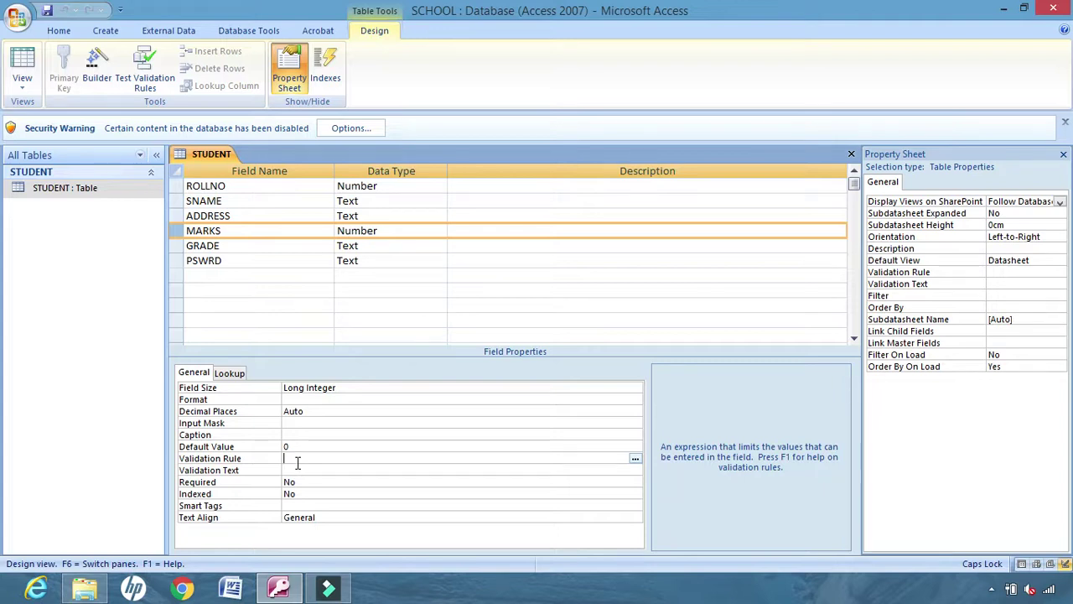
Give MARKS the validation rule <100 and validation text 'PLEASE ENTER BELOW 100', then save
{"action": "left_click", "coordinate": [289, 458]}
{"action": "type", "text": "<100"}
{"action": "left_click", "coordinate": [292, 470]}
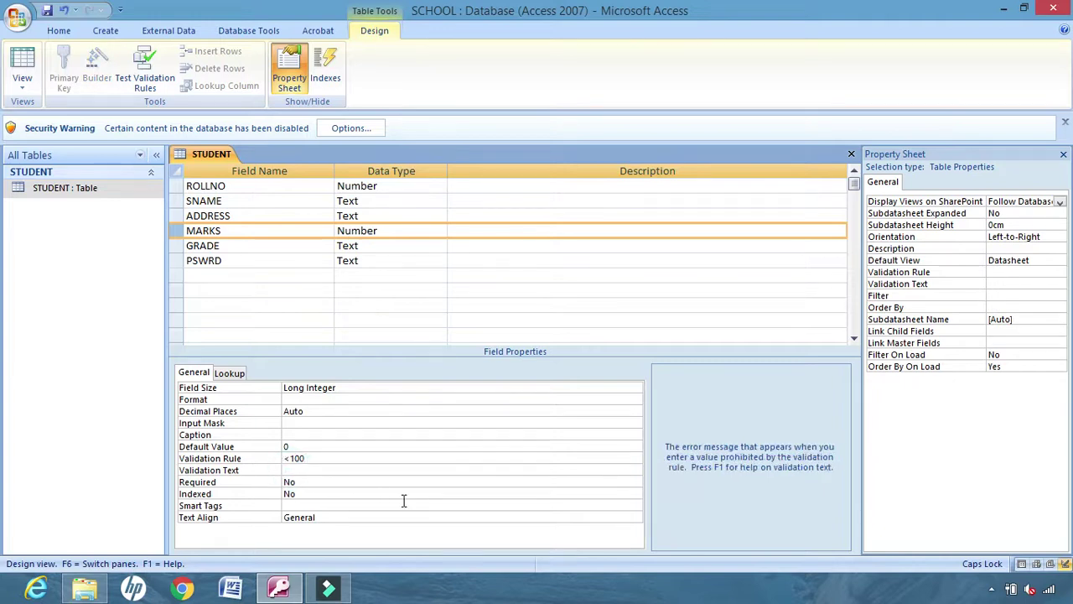
{"action": "type", "text": "PLEASE ENTER BELOW 100"}
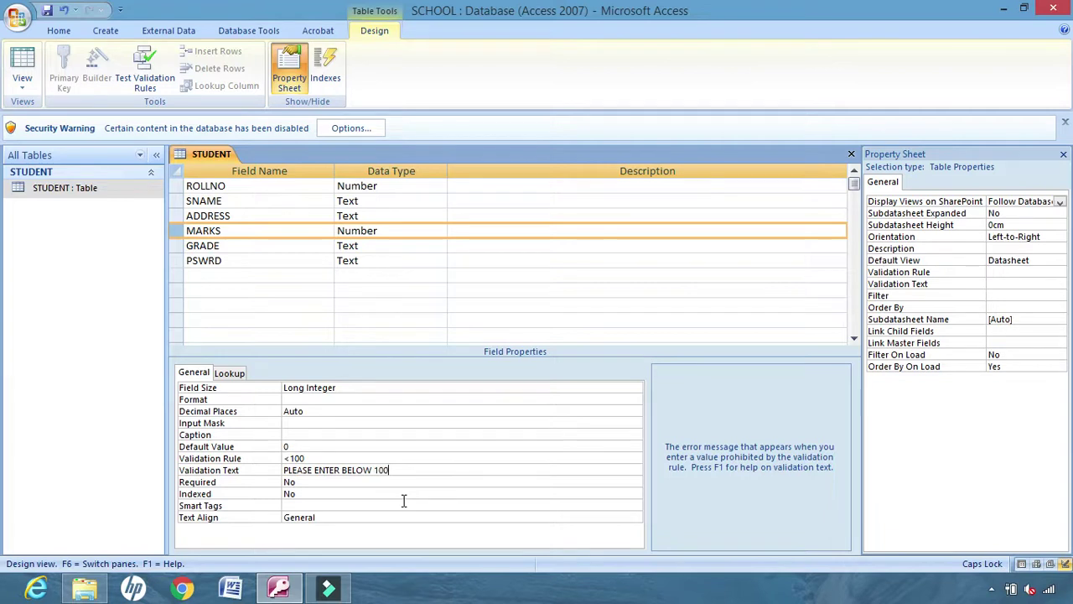
{"action": "left_click", "coordinate": [47, 10]}
Agree to test existing data against the new rules and switch to Datasheet view
{"action": "left_click", "coordinate": [478, 336]}
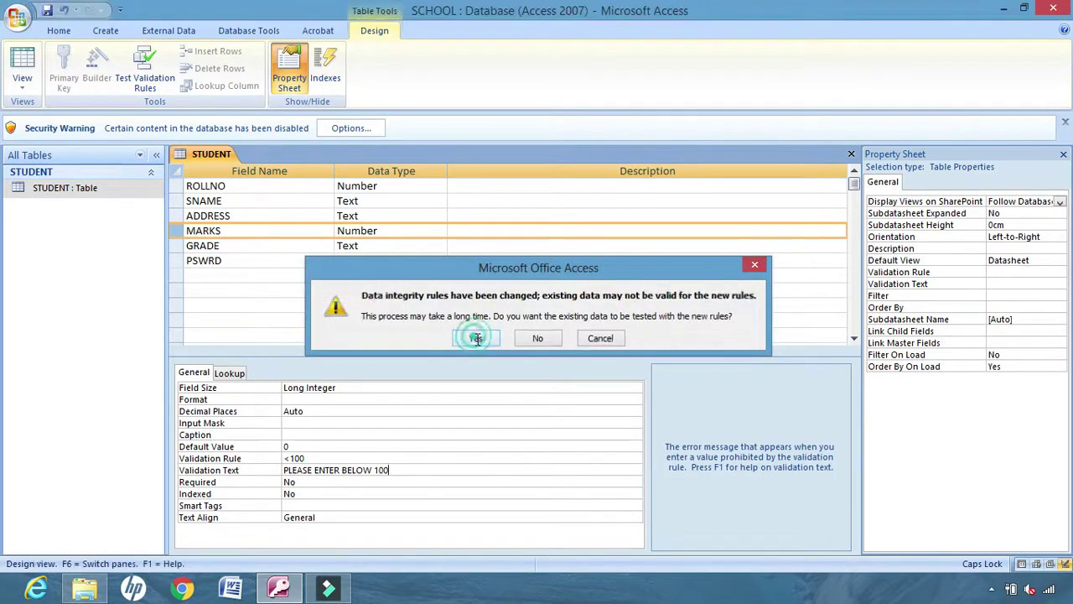
{"action": "left_click", "coordinate": [22, 80]}
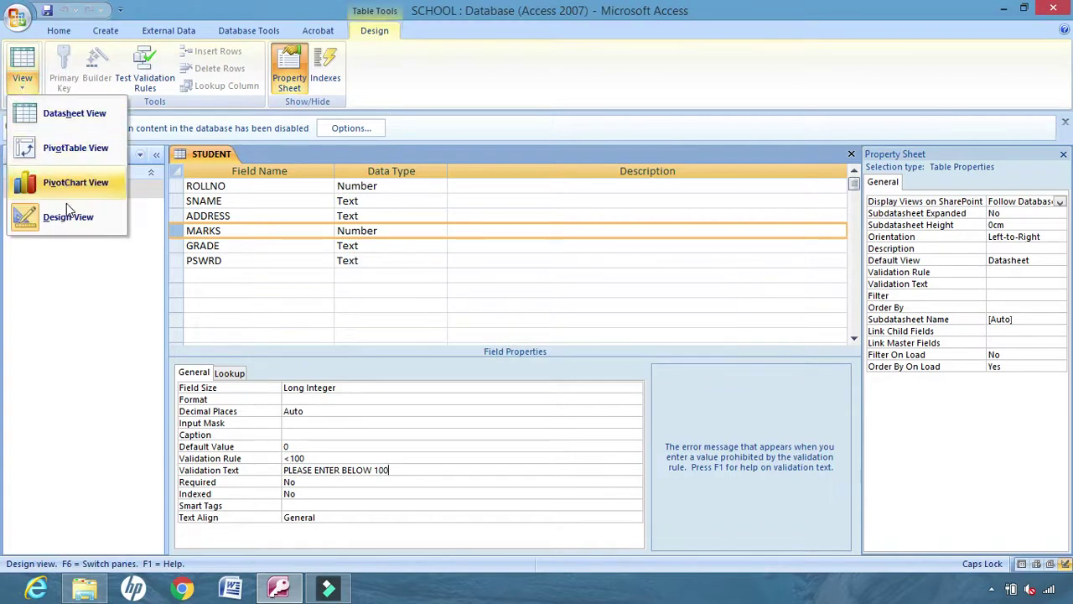
{"action": "left_click", "coordinate": [73, 118]}
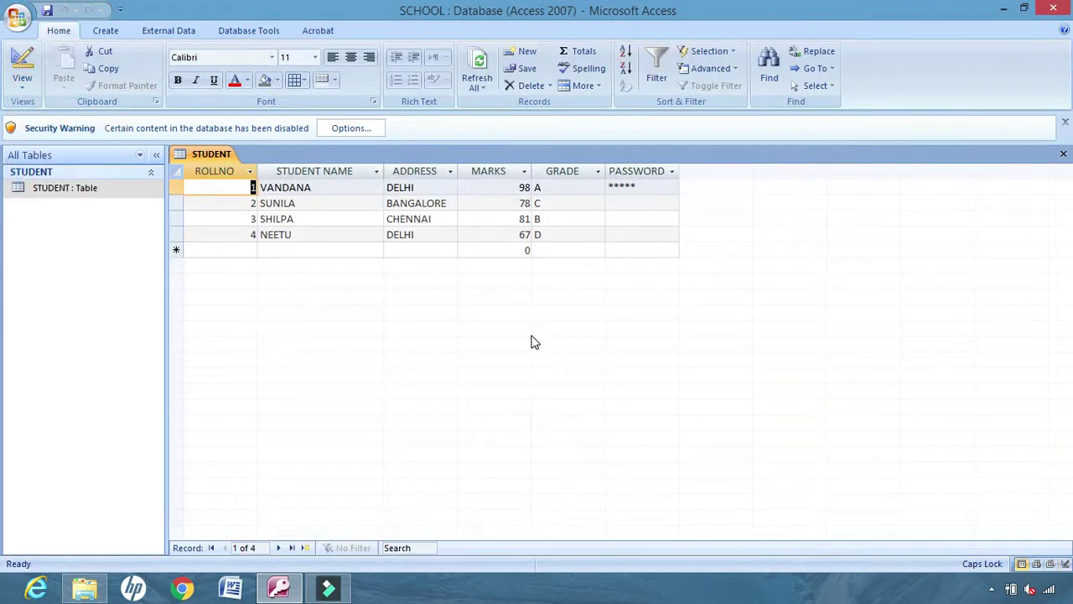
Add record 5 with a sample name and address, MARKS 70 and grade C
{"action": "left_click", "coordinate": [249, 250]}
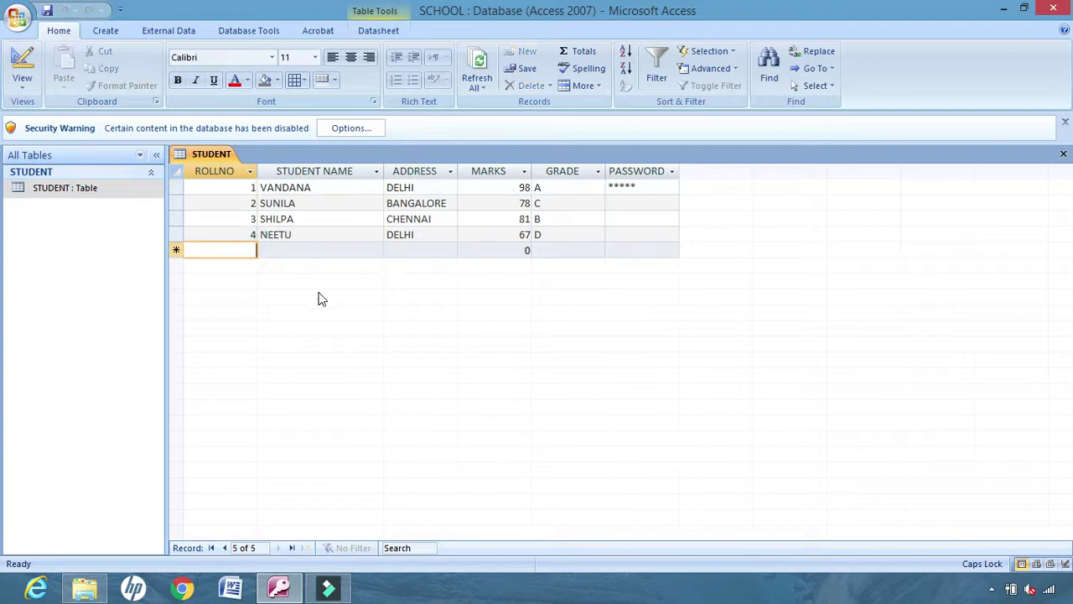
{"action": "type", "text": "5"}
{"action": "left_click", "coordinate": [276, 253]}
{"action": "type", "text": "XCF"}
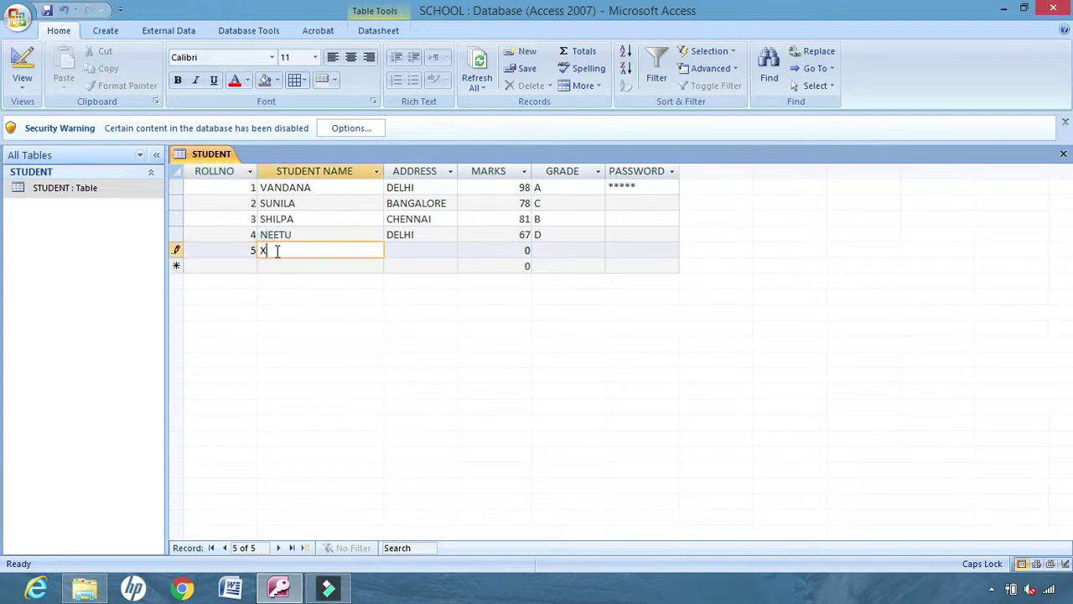
{"action": "left_click", "coordinate": [397, 249]}
{"action": "type", "text": "VBG"}
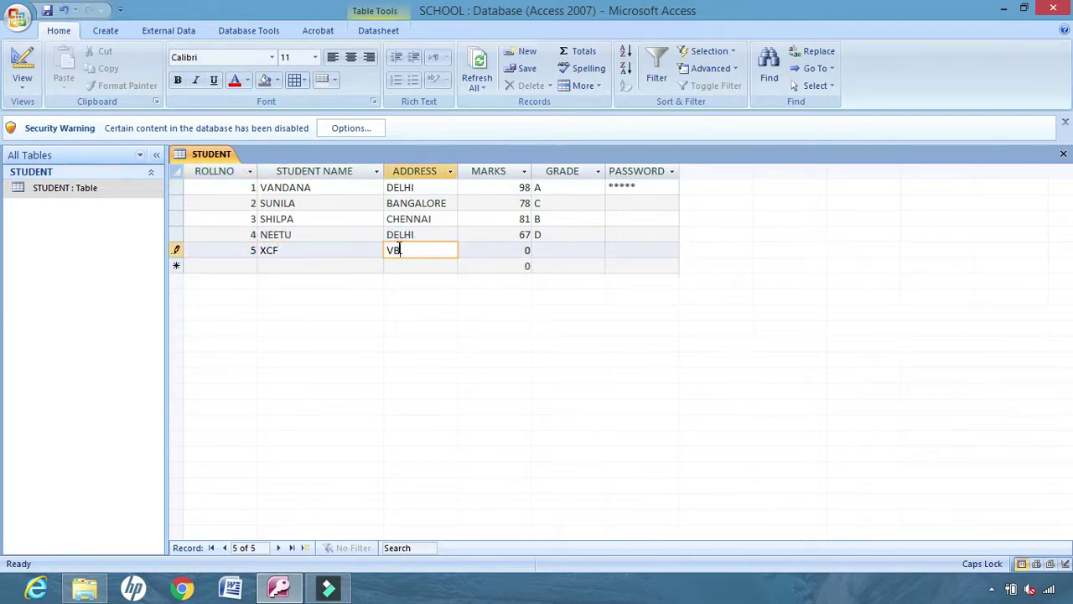
{"action": "left_click", "coordinate": [525, 249]}
{"action": "type", "text": "7"}
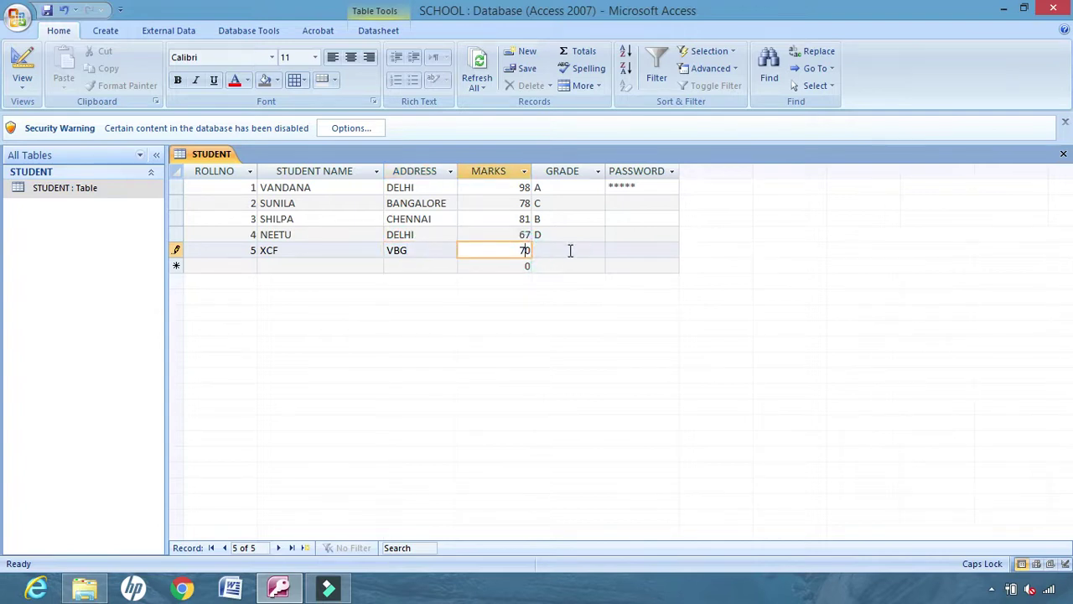
{"action": "left_click", "coordinate": [570, 250]}
{"action": "left_click", "coordinate": [596, 250]}
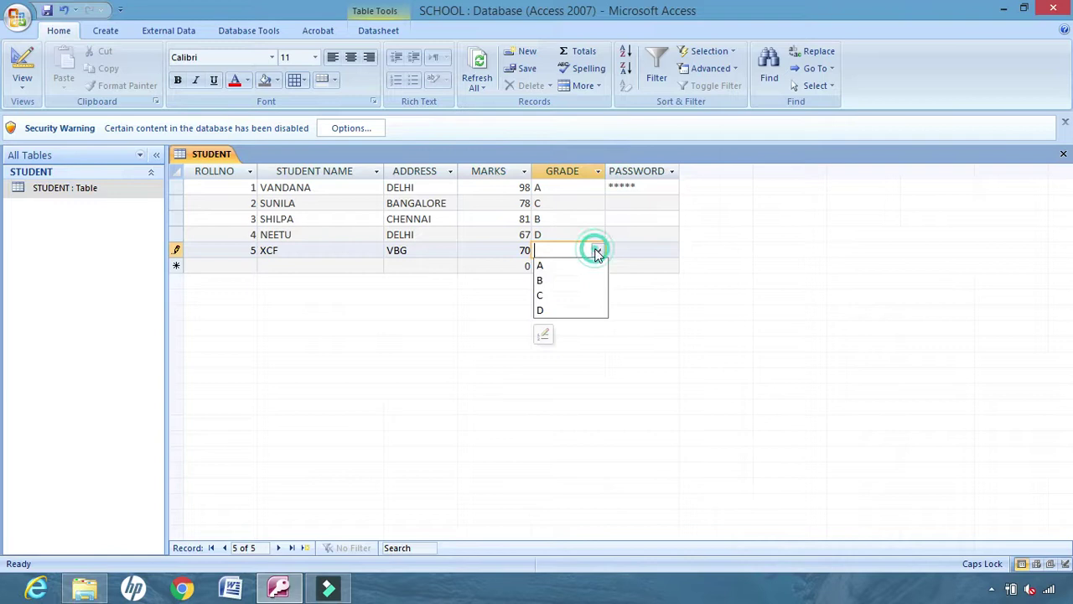
{"action": "left_click", "coordinate": [557, 295]}
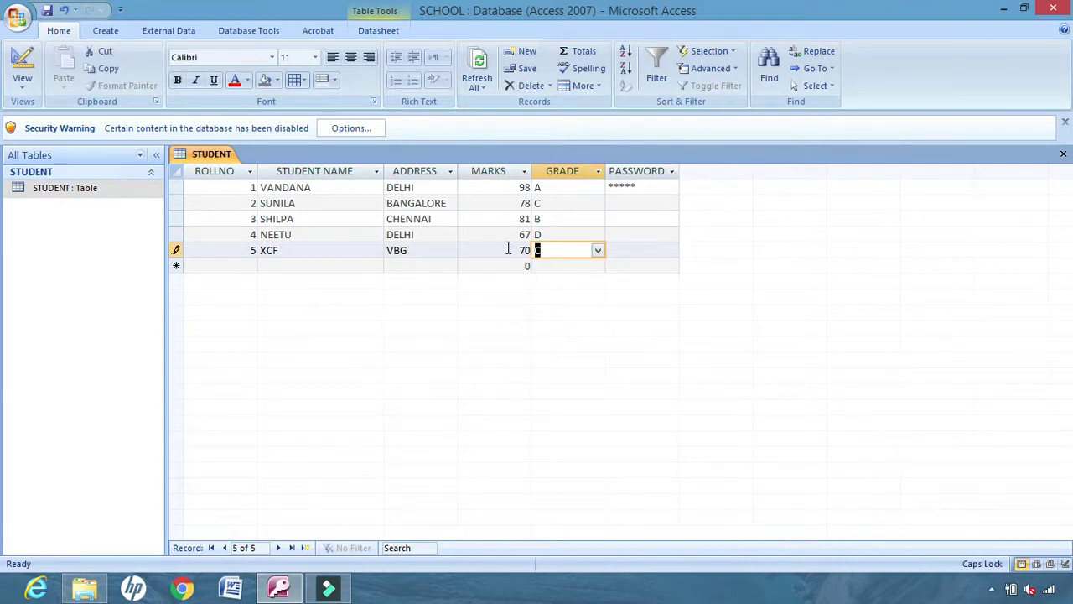
Start record 6 with a sample name and address and an out-of-range MARKS of 200
{"action": "left_click", "coordinate": [239, 266]}
{"action": "type", "text": "6"}
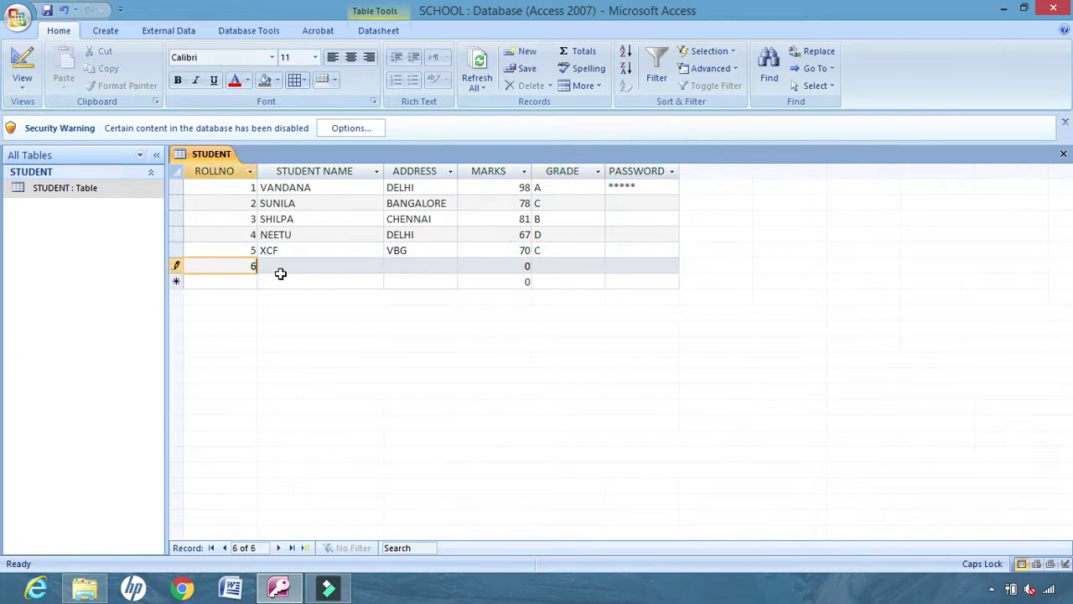
{"action": "left_click", "coordinate": [280, 273]}
{"action": "type", "text": "CDSS"}
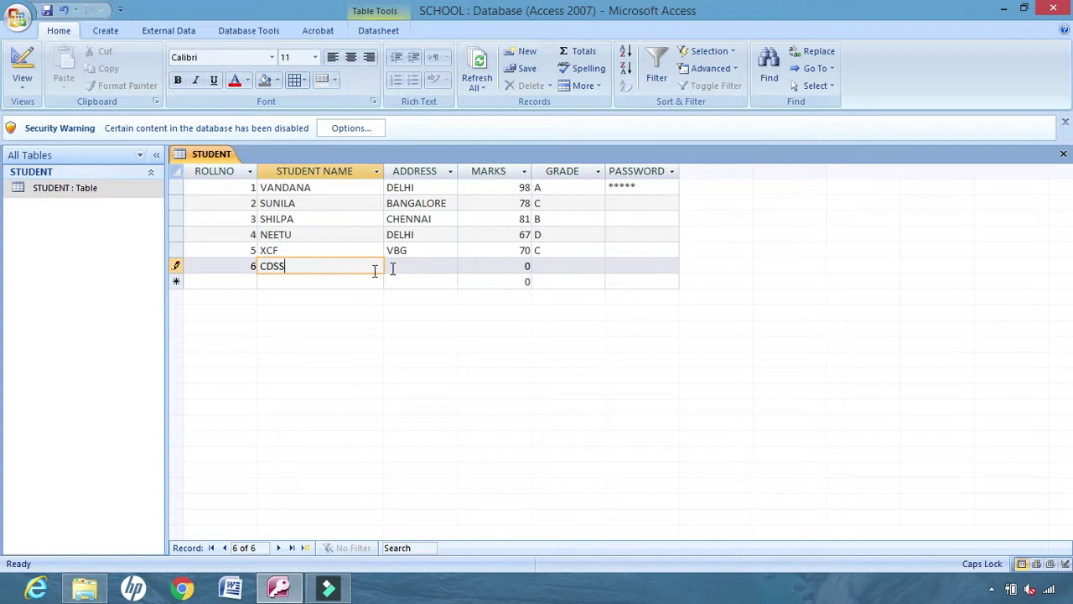
{"action": "left_click", "coordinate": [392, 267]}
{"action": "type", "text": "ASDD"}
{"action": "left_click", "coordinate": [526, 265]}
{"action": "type", "text": "200"}
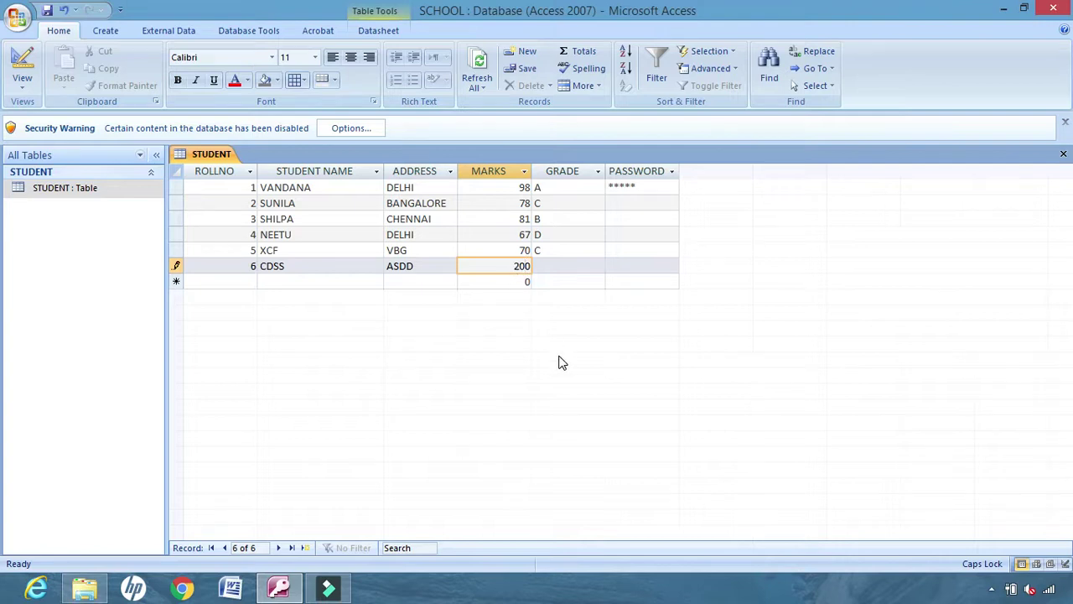
Let the below-100 validation rule reject record 6's MARKS of 200, dismissing its warnings
{"action": "left_click", "coordinate": [572, 266]}
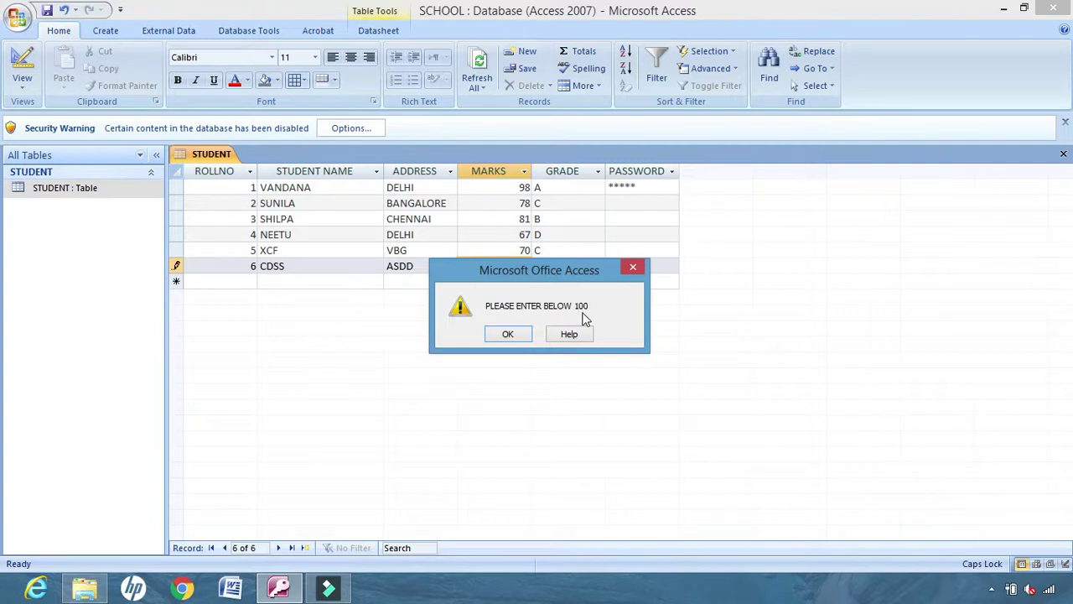
{"action": "left_click", "coordinate": [508, 334]}
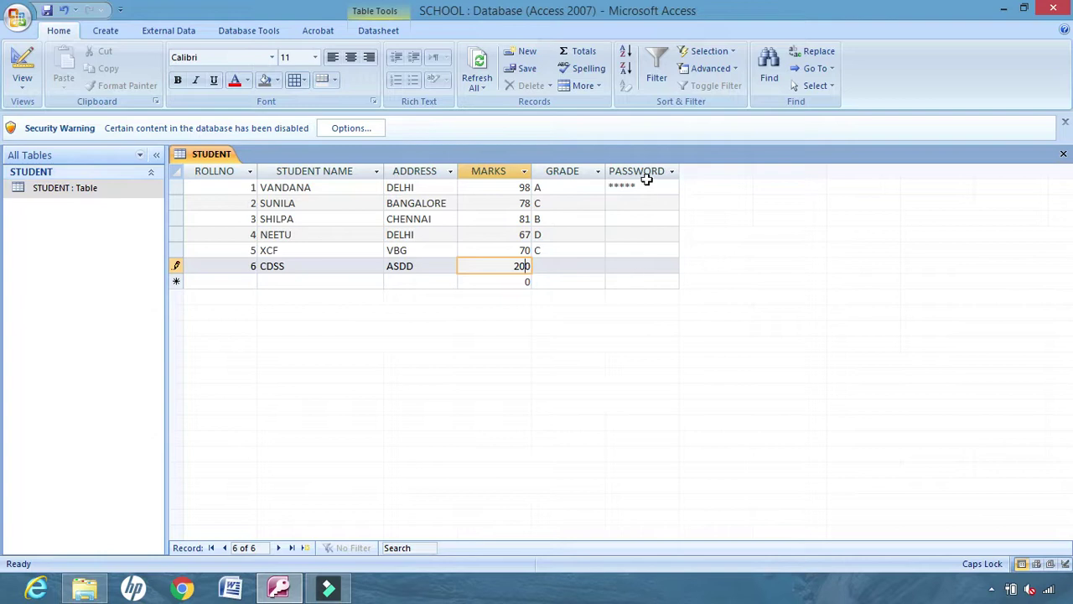
{"action": "left_click", "coordinate": [23, 84]}
{"action": "left_click", "coordinate": [71, 217]}
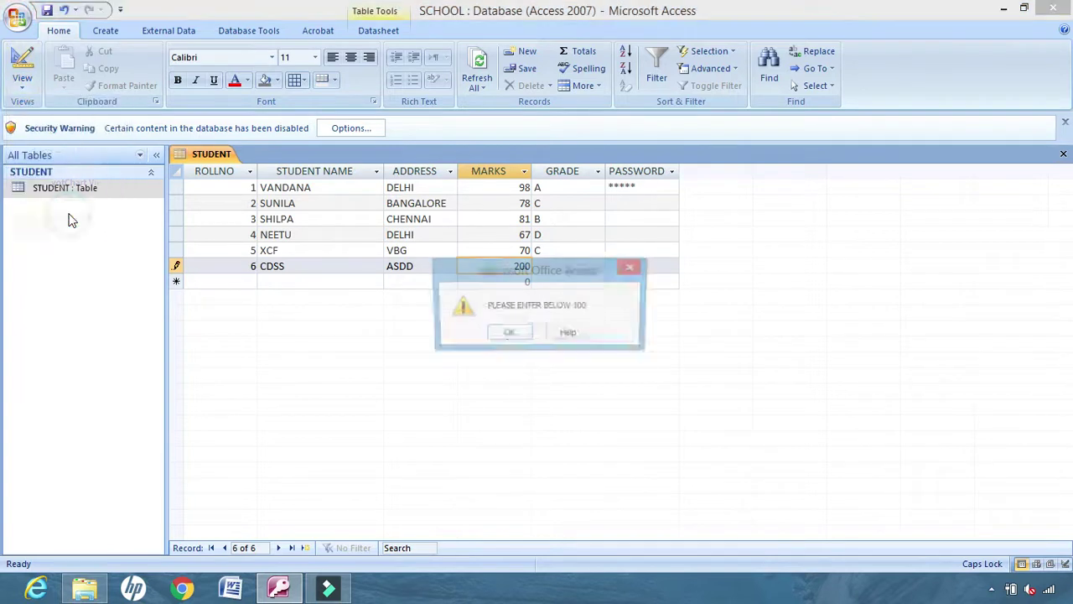
{"action": "left_click", "coordinate": [520, 333]}
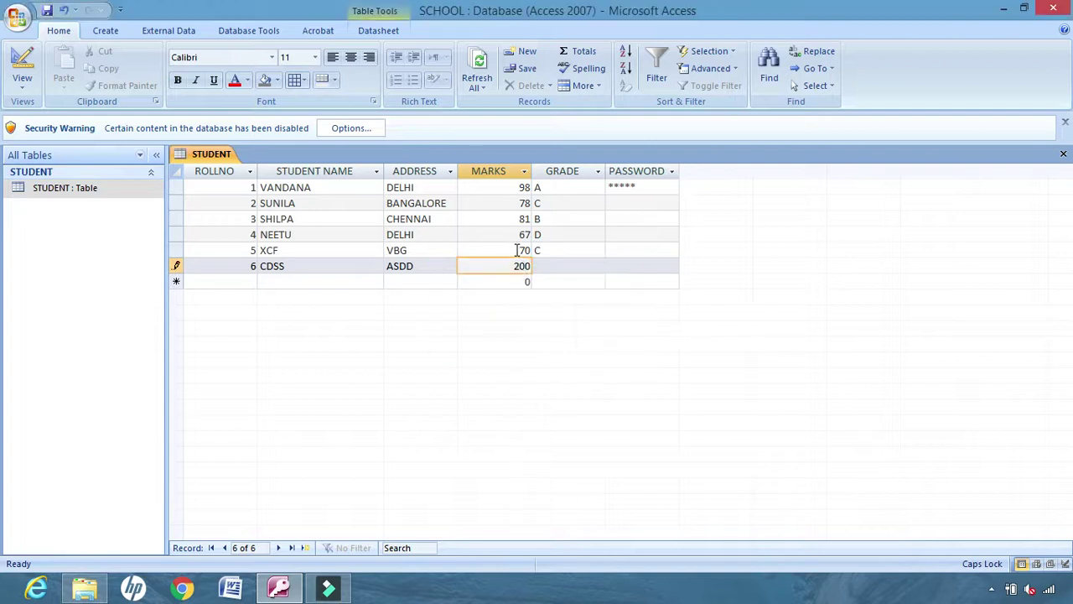
Change record 6's MARKS to 80 and switch the STUDENT table to Design view
{"action": "double_click", "coordinate": [523, 269]}
{"action": "type", "text": "80"}
{"action": "left_click", "coordinate": [21, 82]}
{"action": "left_click", "coordinate": [69, 218]}
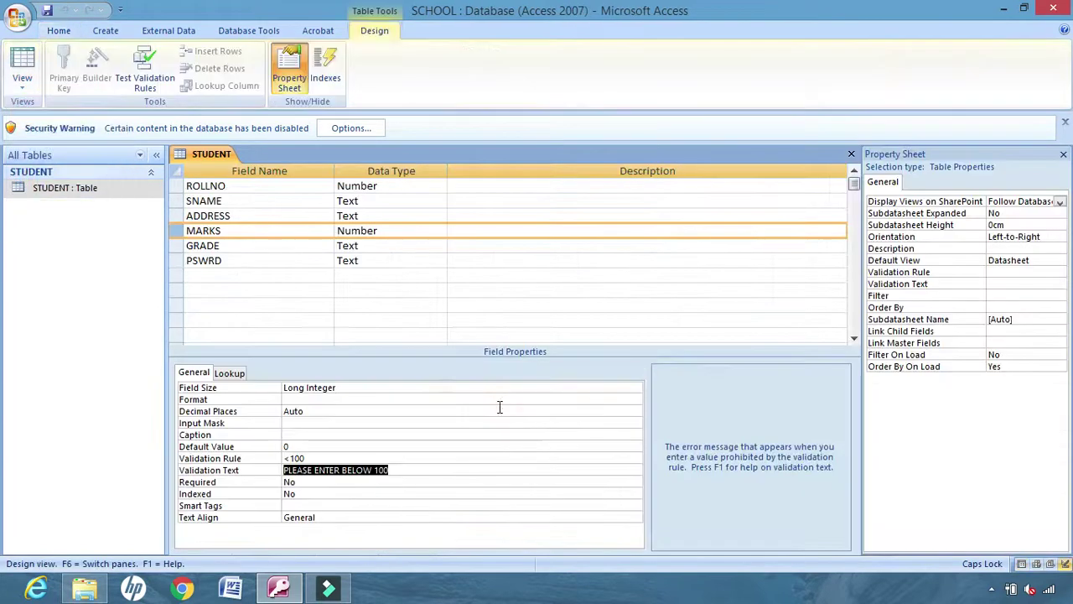
Save the STUDENT table design and return to its Datasheet view
{"action": "left_click", "coordinate": [177, 260]}
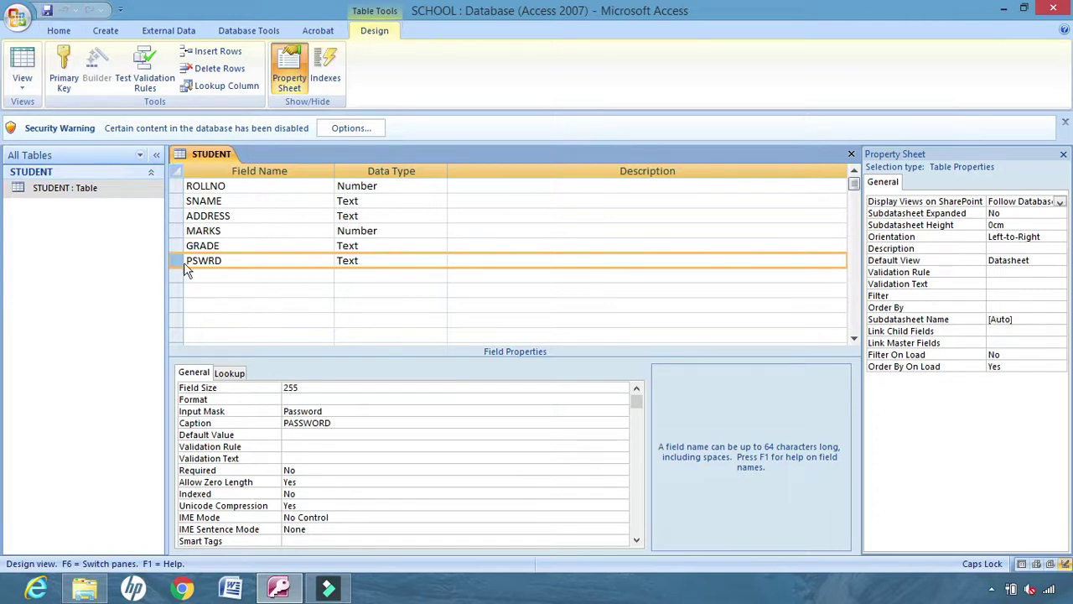
{"action": "left_click", "coordinate": [47, 10]}
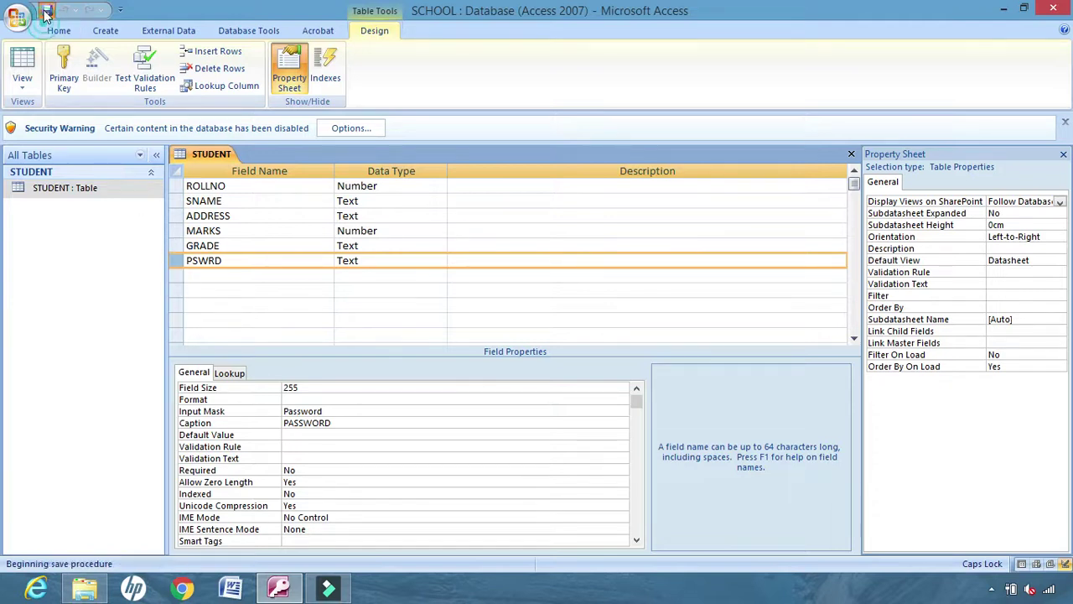
{"action": "left_click", "coordinate": [23, 84]}
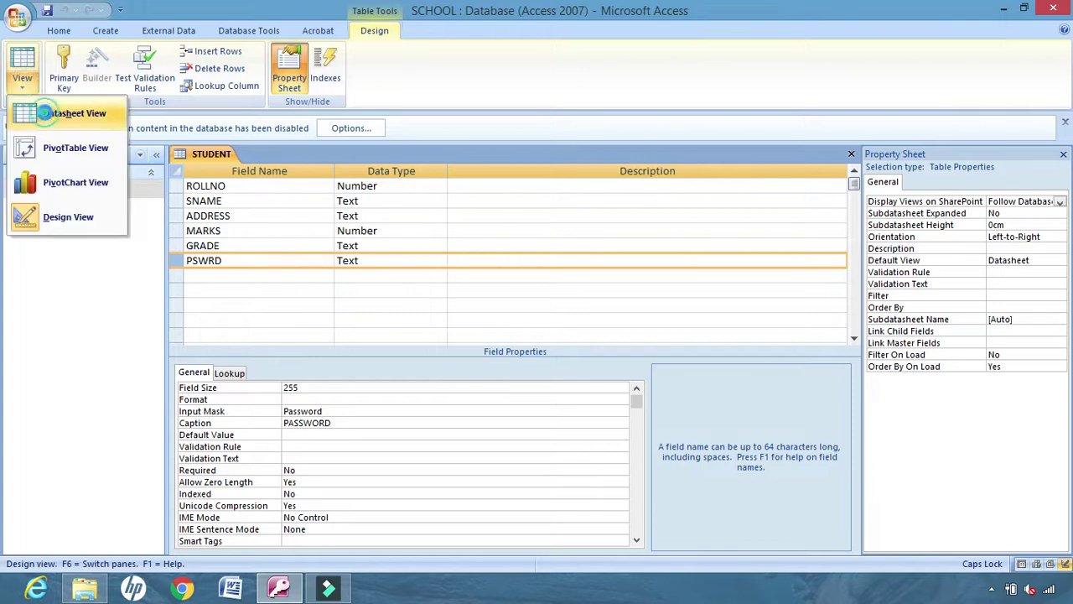
{"action": "left_click", "coordinate": [37, 113]}
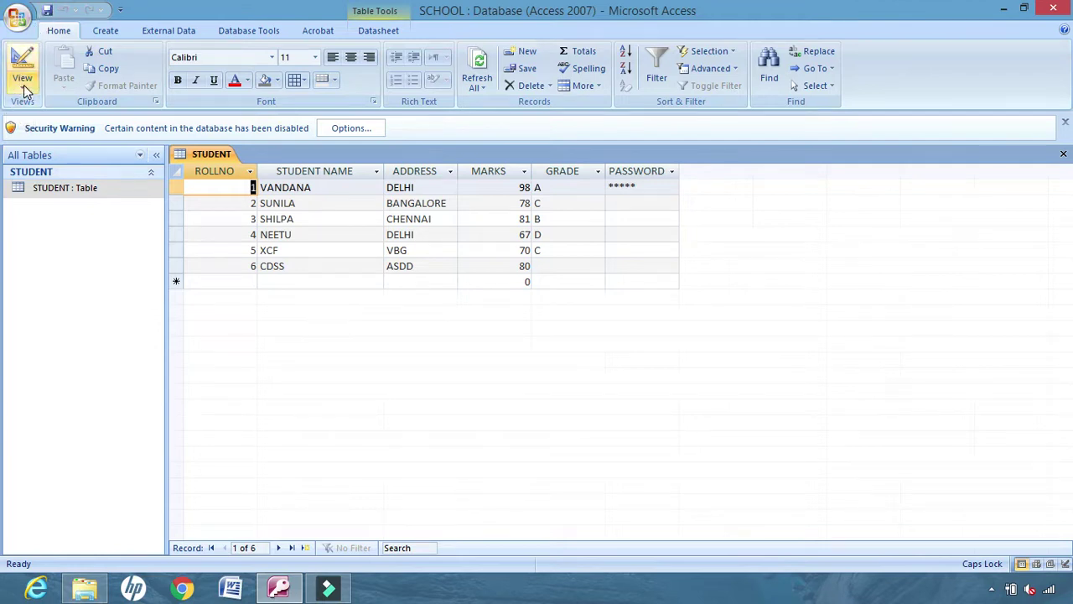
{"action": "left_click", "coordinate": [23, 79]}
In Design view, set PSWRD's Required to Yes and Allow Zero Length to No
{"action": "left_click", "coordinate": [54, 216]}
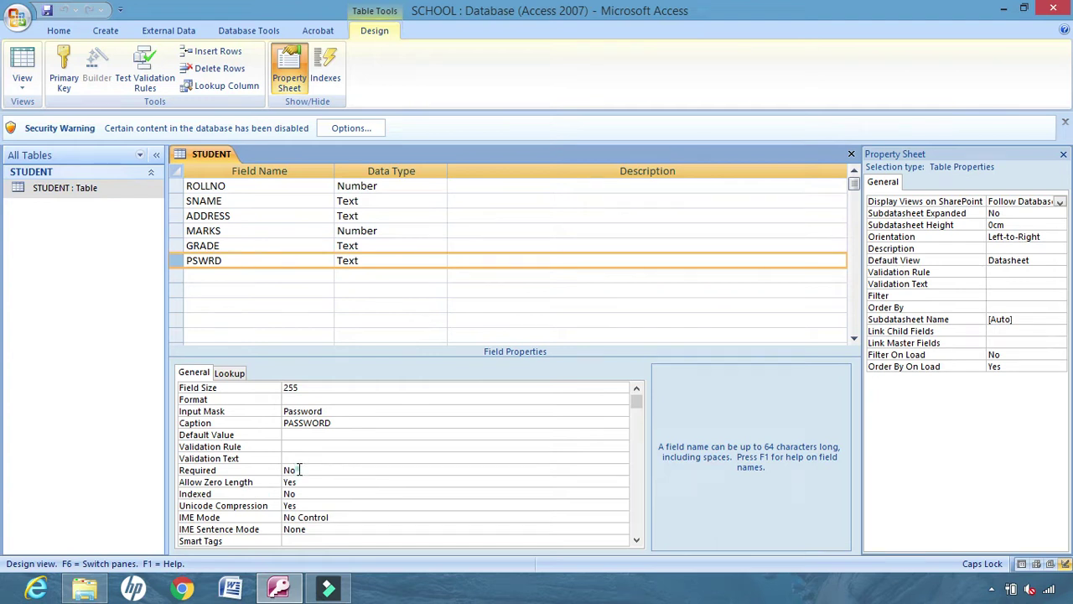
{"action": "left_click", "coordinate": [298, 469]}
{"action": "left_click", "coordinate": [622, 471]}
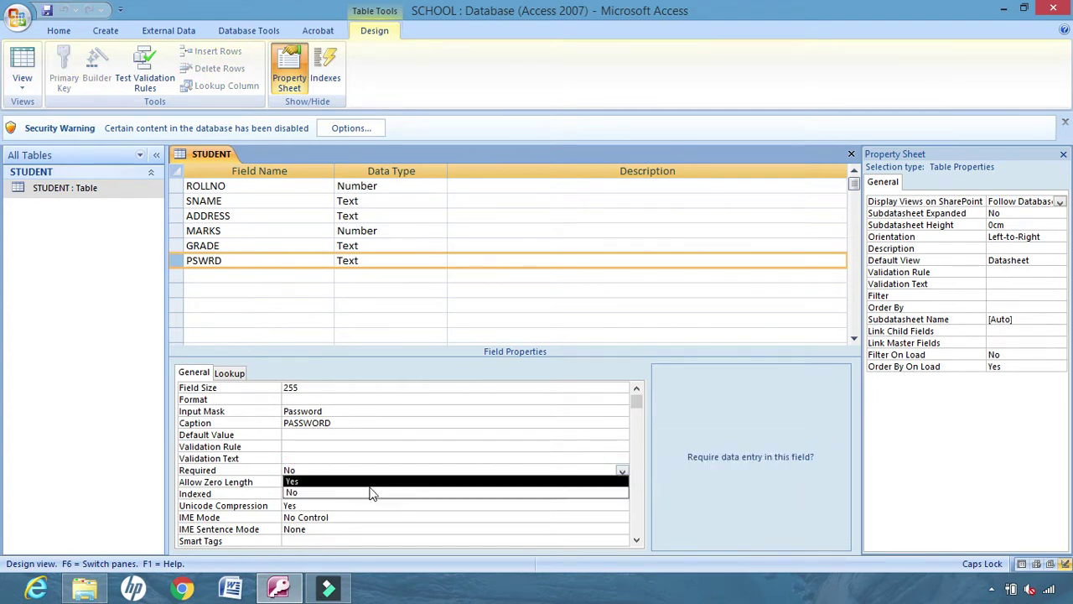
{"action": "left_click", "coordinate": [299, 481]}
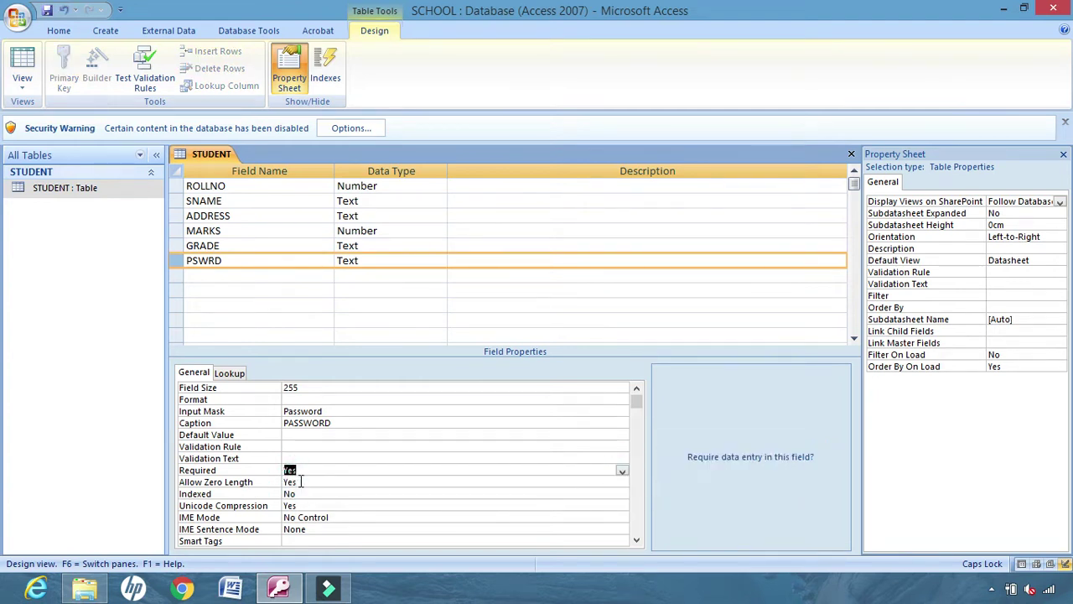
{"action": "left_click", "coordinate": [301, 481]}
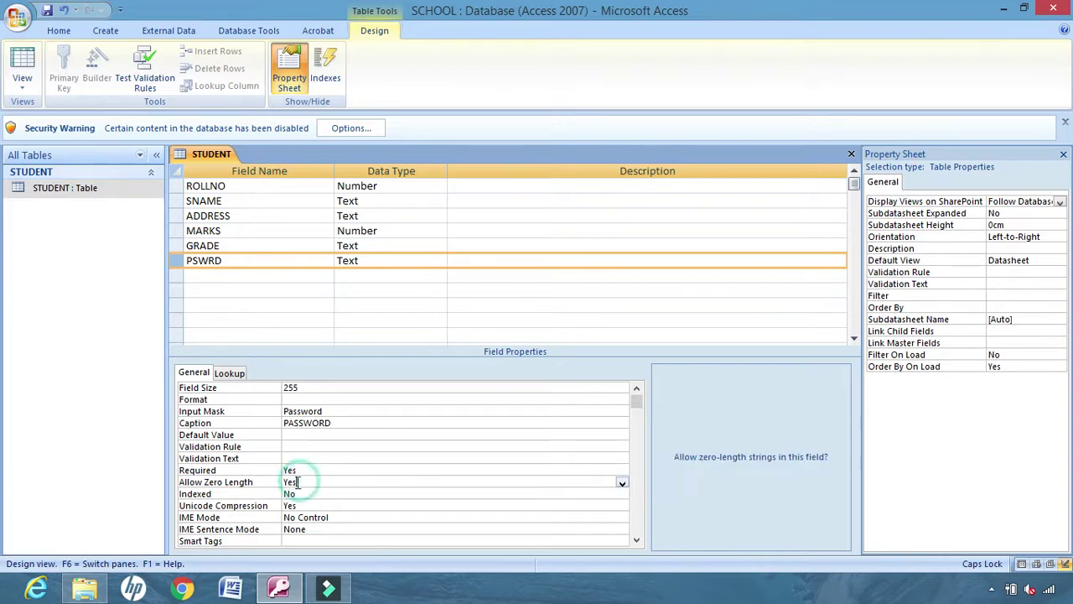
{"action": "left_click", "coordinate": [622, 485]}
{"action": "left_click", "coordinate": [293, 504]}
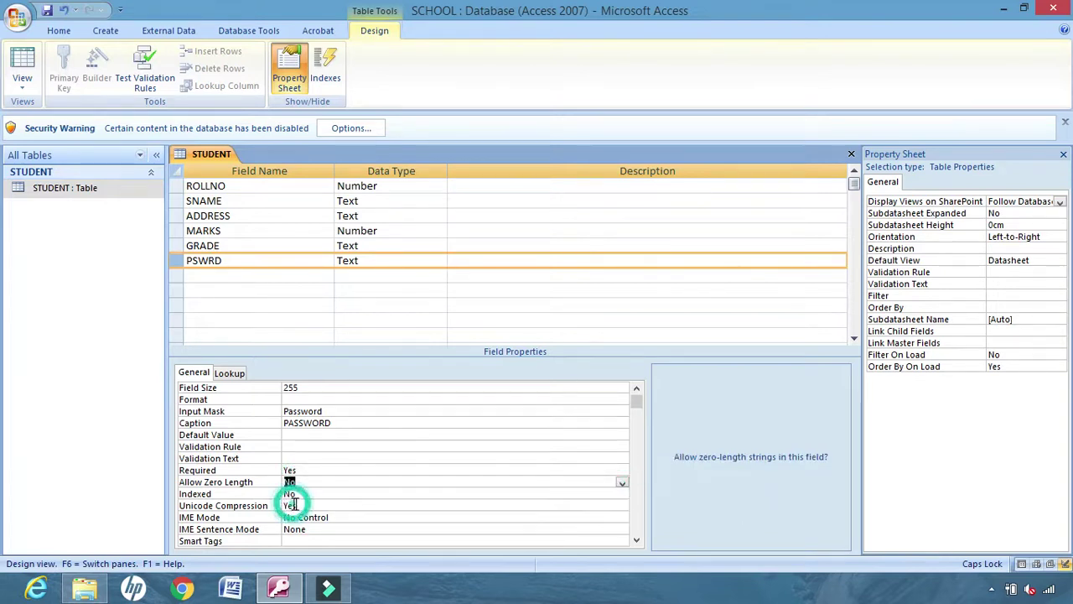
Save the PSWRD changes, accepting both warnings about existing data
{"action": "left_click", "coordinate": [47, 10]}
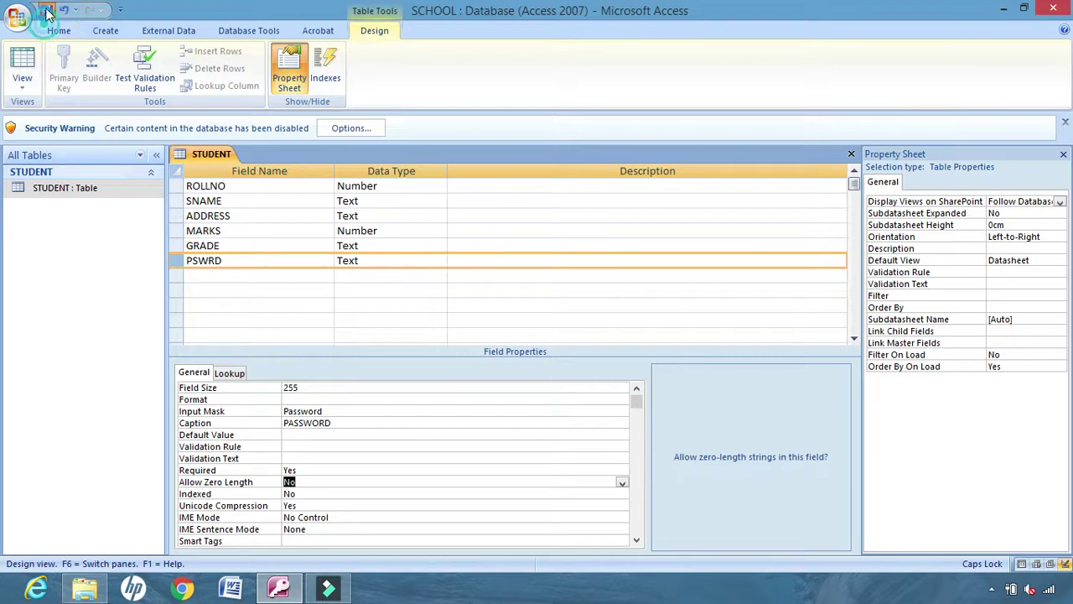
{"action": "left_click", "coordinate": [477, 339]}
{"action": "left_click", "coordinate": [477, 353]}
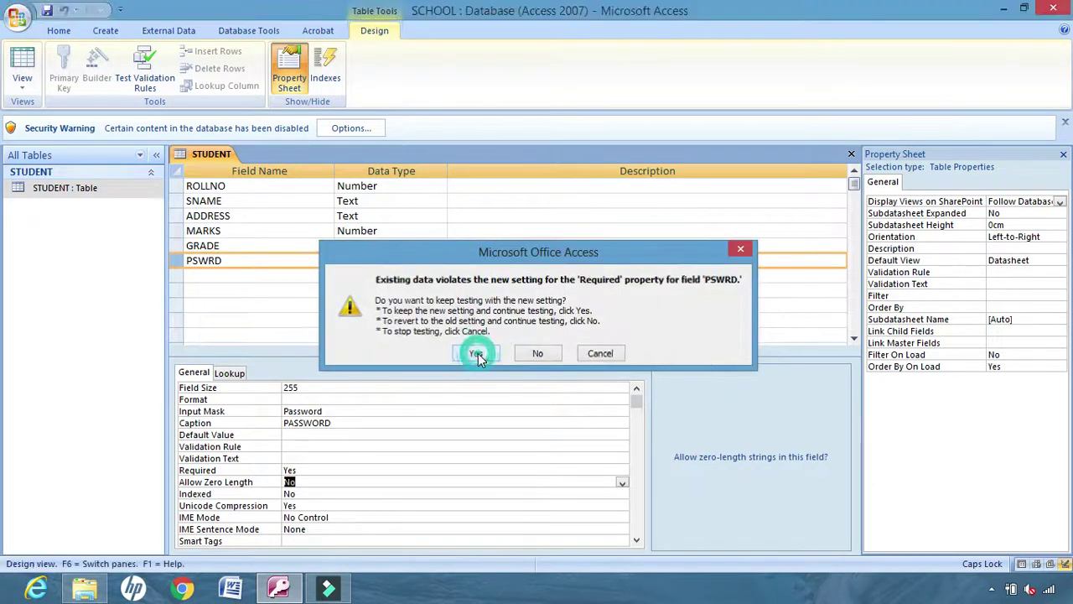
{"action": "left_click", "coordinate": [22, 84]}
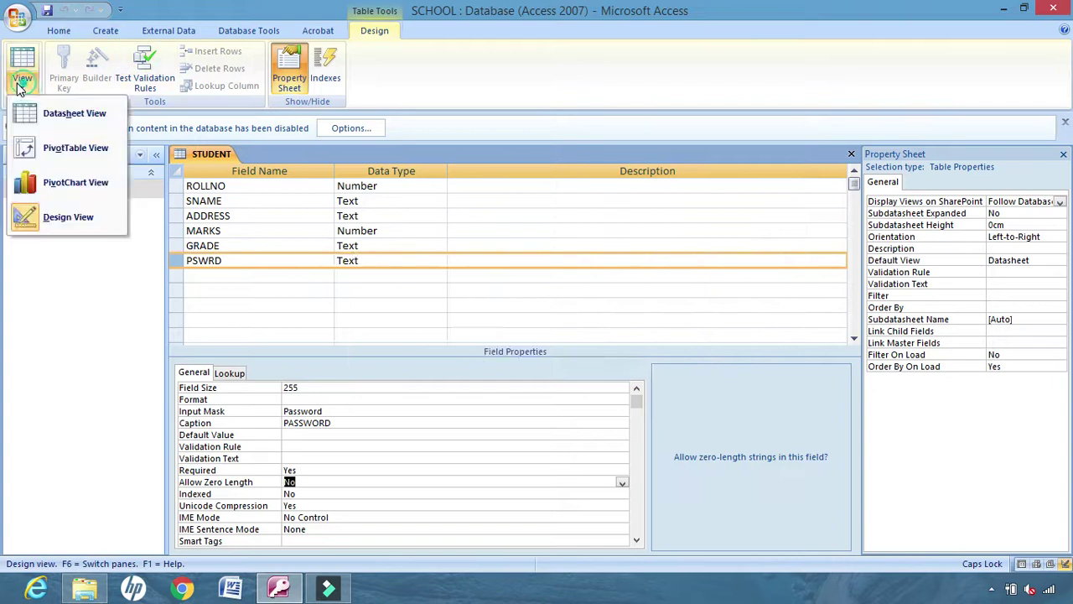
In Datasheet view, enter masked passwords for records 2, 3, 4 and 5
{"action": "left_click", "coordinate": [76, 216]}
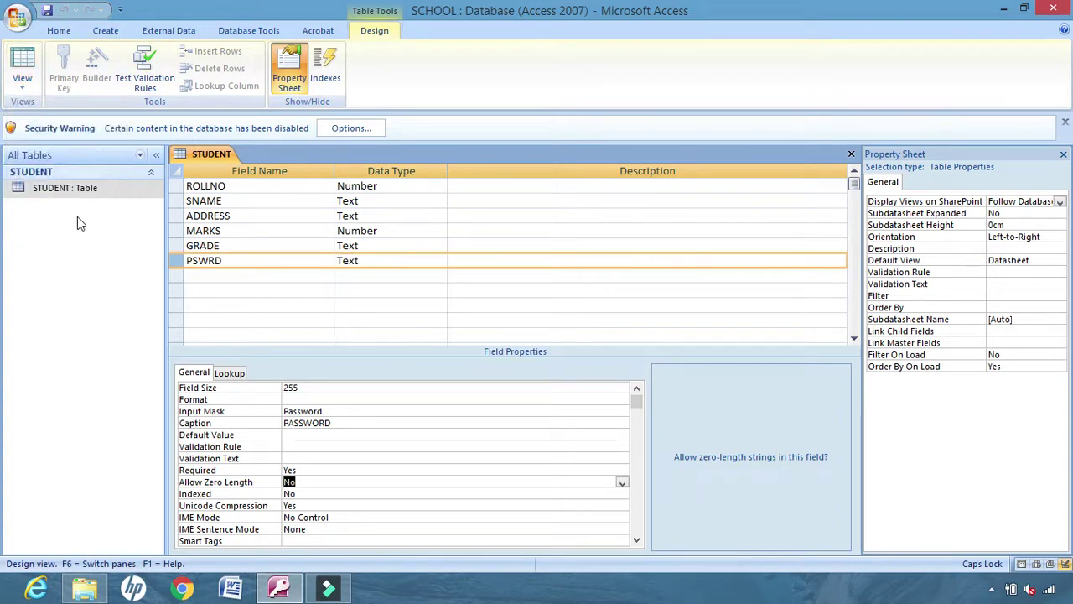
{"action": "left_click", "coordinate": [22, 79]}
{"action": "left_click", "coordinate": [48, 114]}
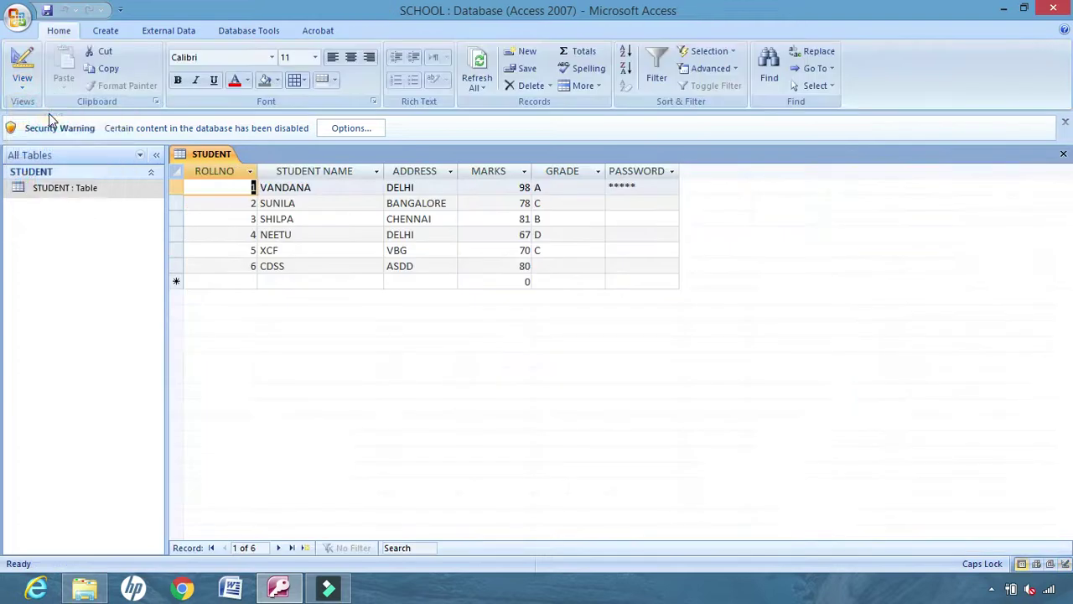
{"action": "left_click", "coordinate": [622, 205]}
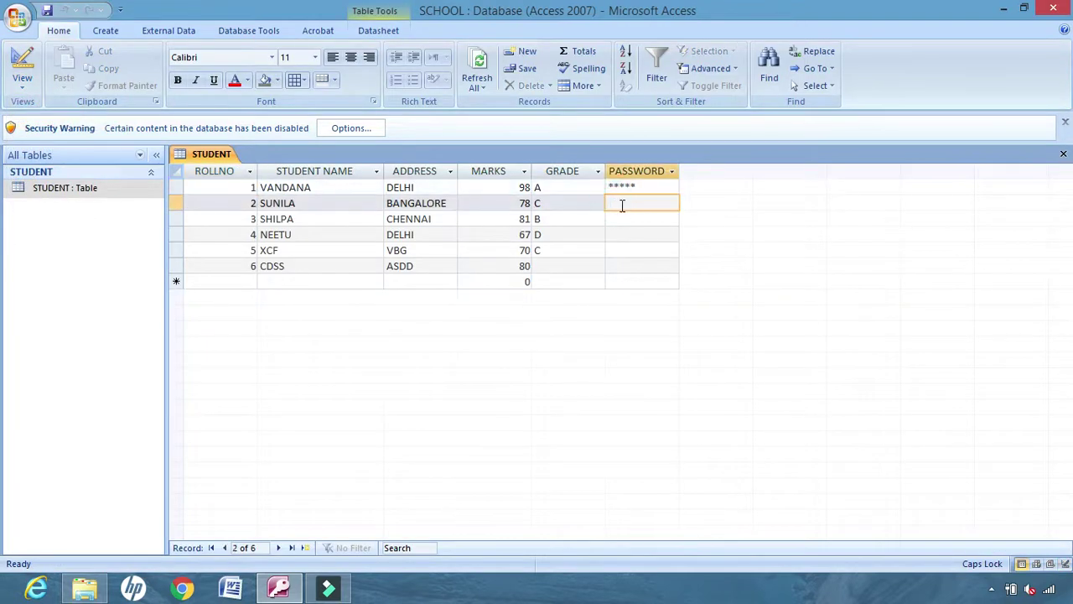
{"action": "type", "text": "*****"}
{"action": "left_click", "coordinate": [622, 219]}
{"action": "type", "text": "*****"}
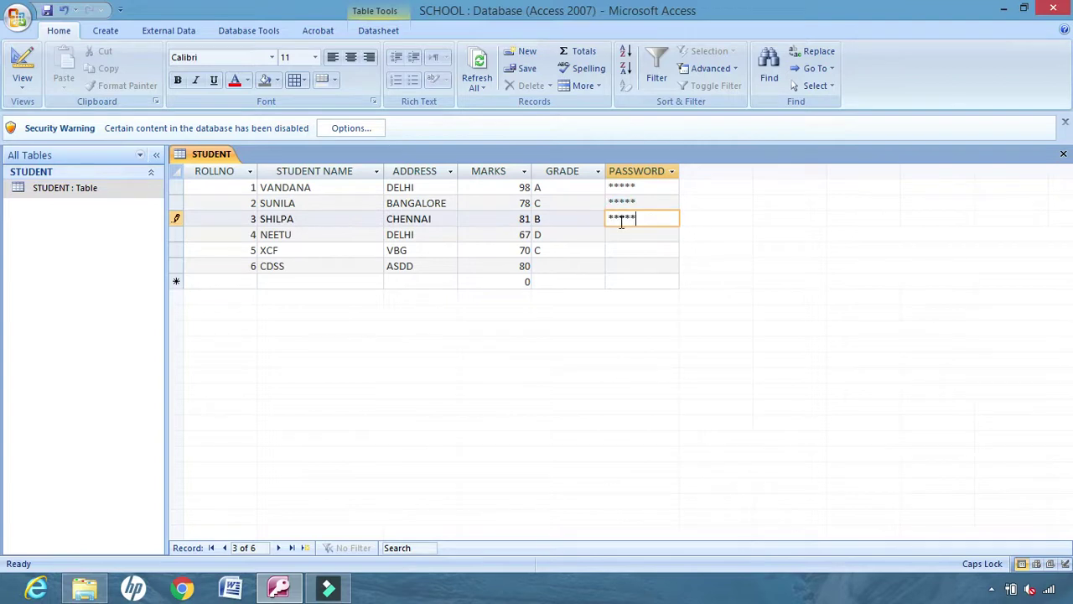
{"action": "left_click", "coordinate": [616, 235]}
{"action": "type", "text": "*****"}
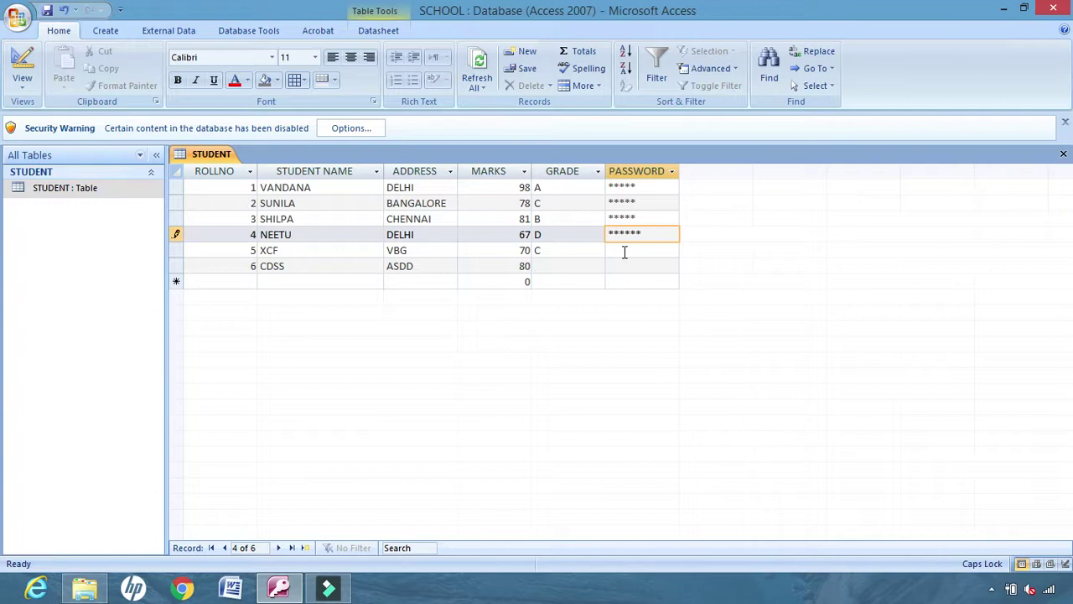
{"action": "left_click", "coordinate": [625, 251]}
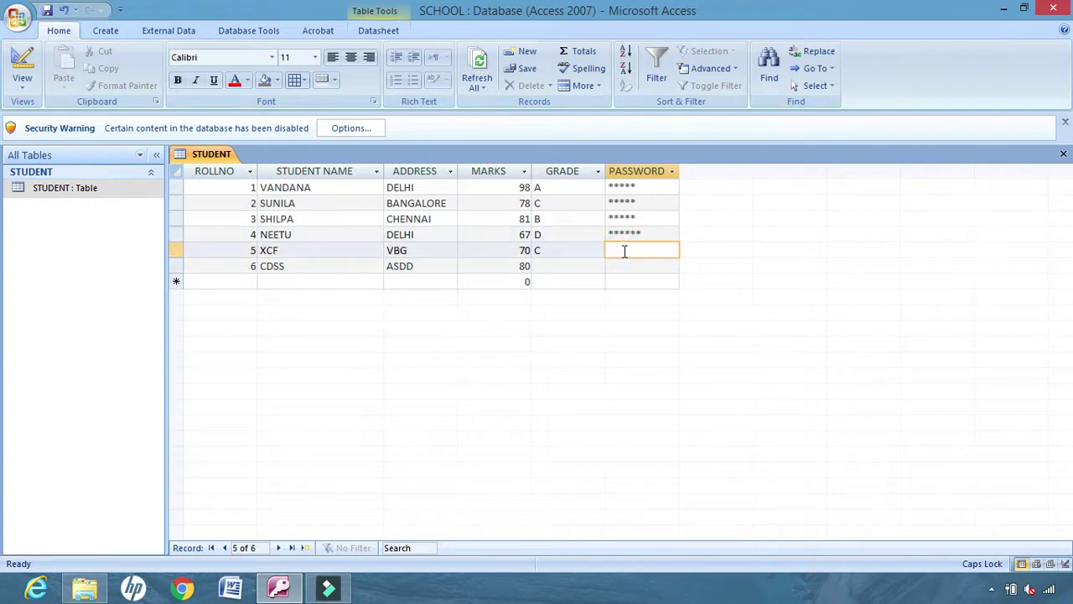
{"action": "type", "text": "******"}
{"action": "left_click", "coordinate": [617, 283]}
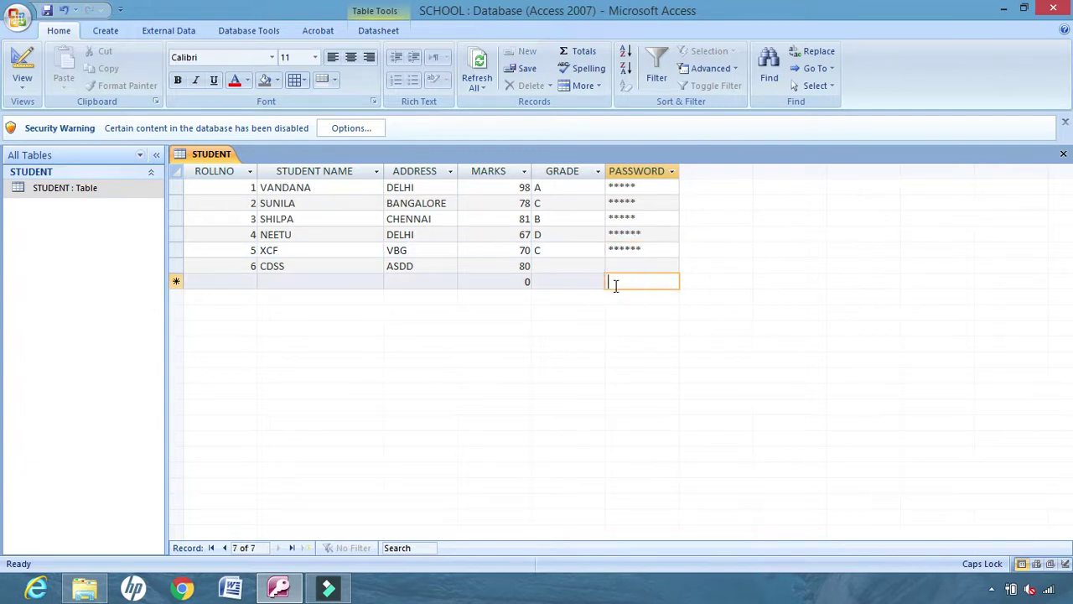
Add record 7 with roll number 7, name CSSSS and address QWEE, leaving the password blank
{"action": "left_click", "coordinate": [255, 281]}
{"action": "type", "text": "7"}
{"action": "left_click", "coordinate": [289, 281]}
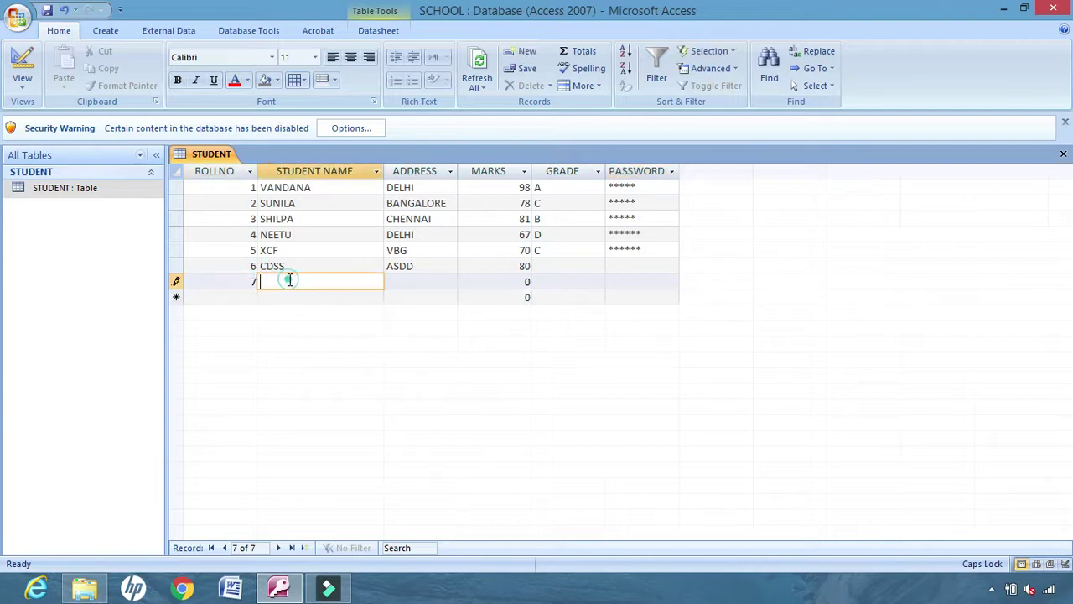
{"action": "type", "text": "CSSSS"}
{"action": "left_click", "coordinate": [408, 280]}
{"action": "type", "text": "QWEE"}
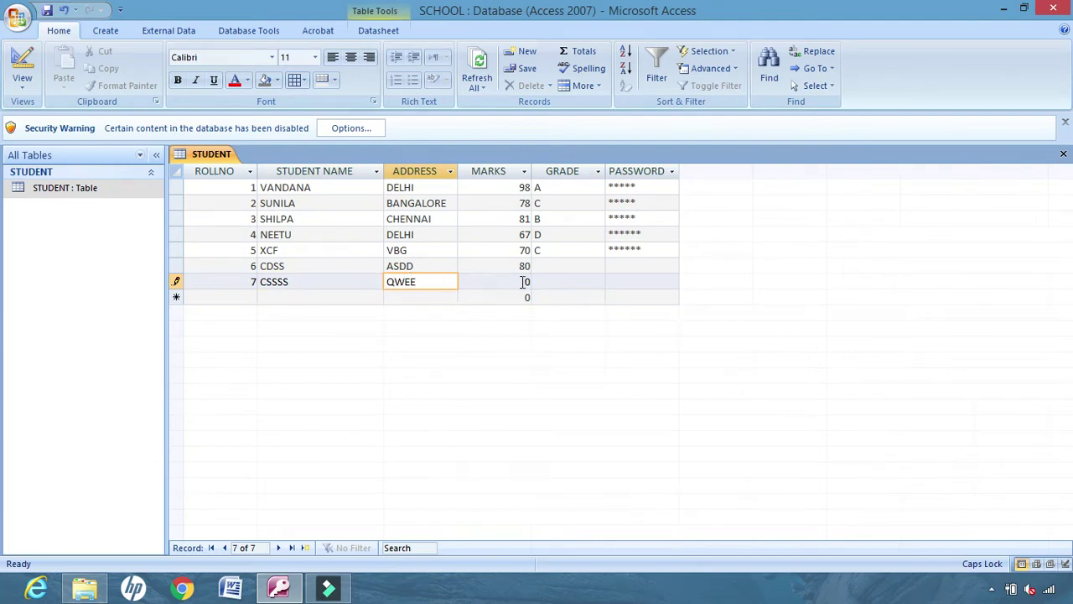
{"action": "left_click", "coordinate": [619, 280]}
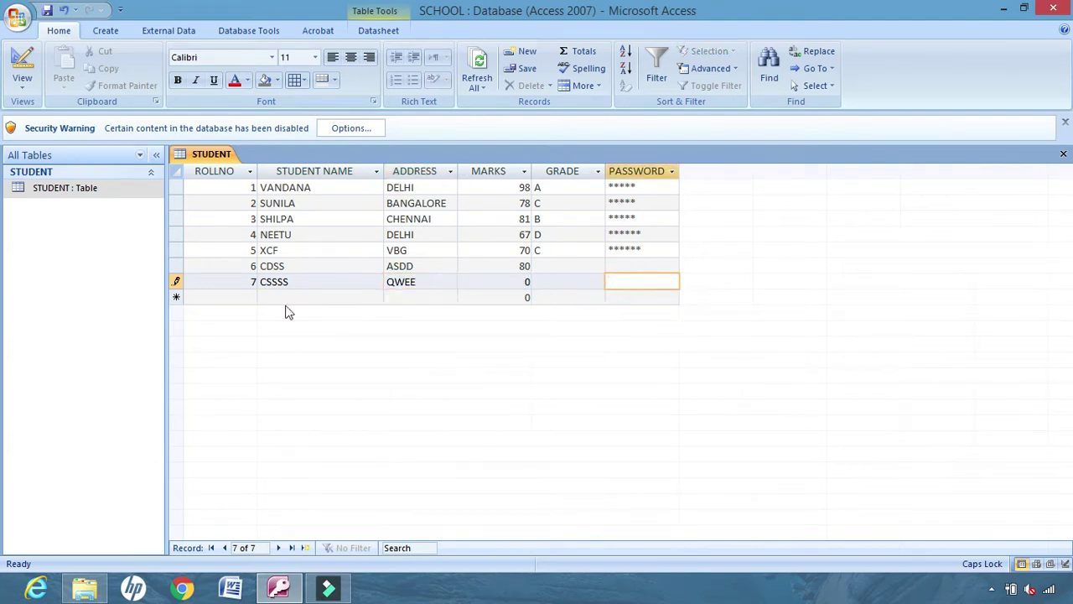
{"action": "left_click", "coordinate": [247, 298]}
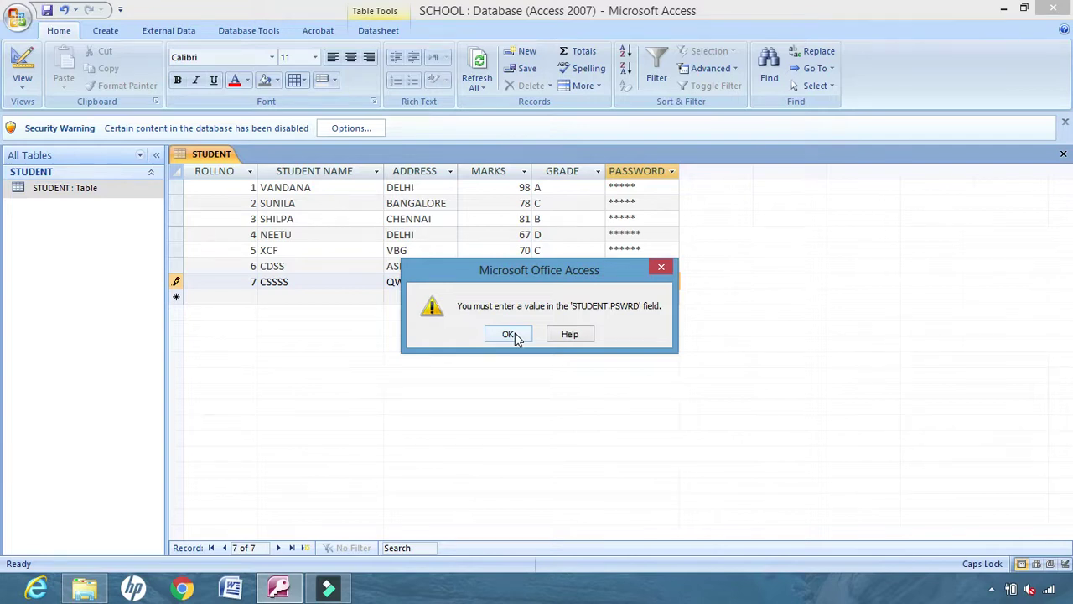
Dismiss the PSWRD required-value warning and type a masked password for record 7
{"action": "left_click", "coordinate": [509, 334]}
{"action": "type", "text": "****"}
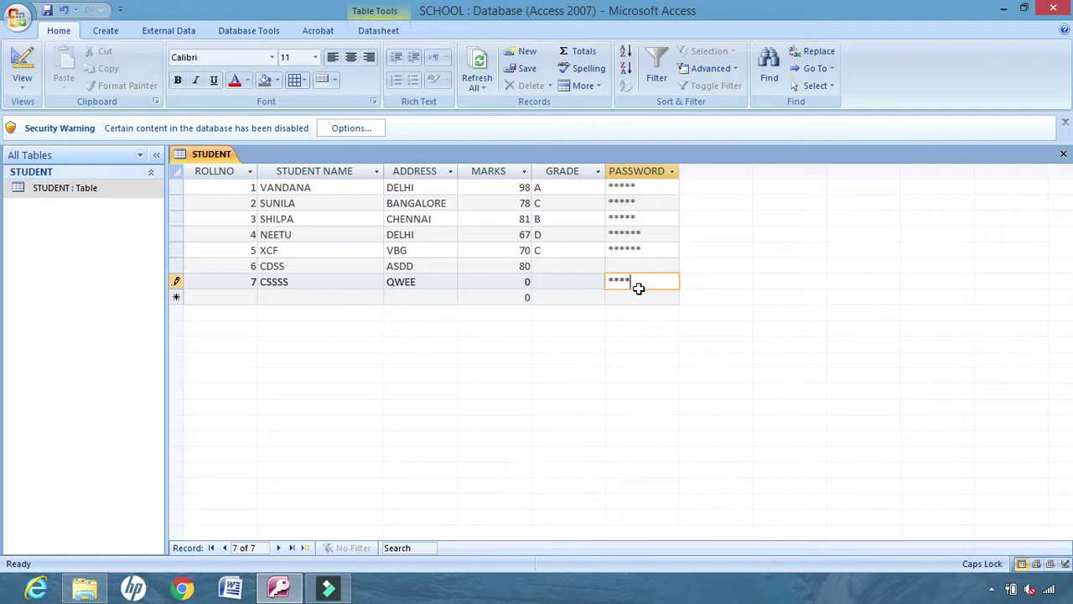